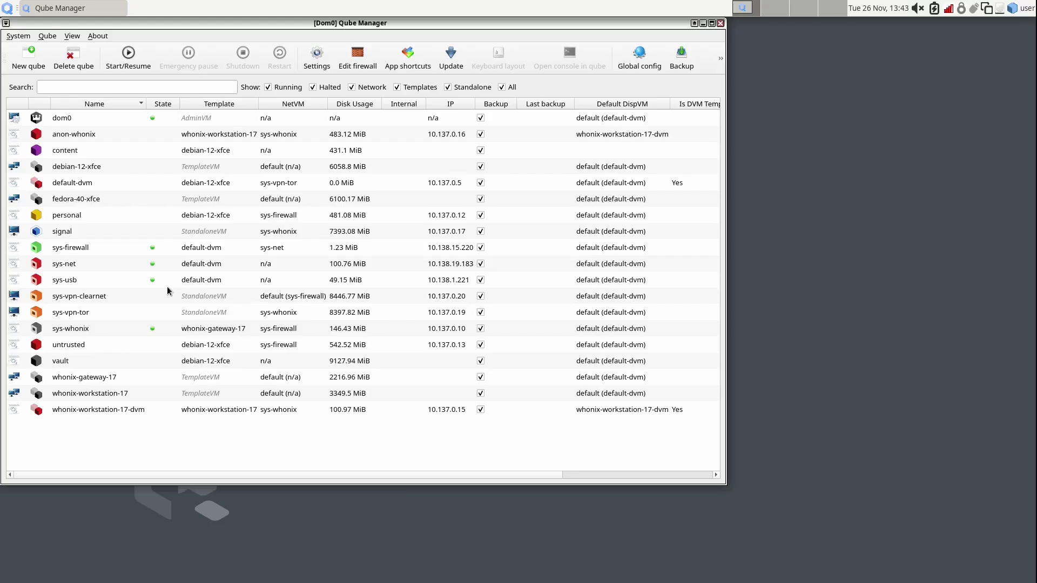
Create a StandaloneVM qube named 'monero' that uses sys-whonix for networking.
click(31, 62)
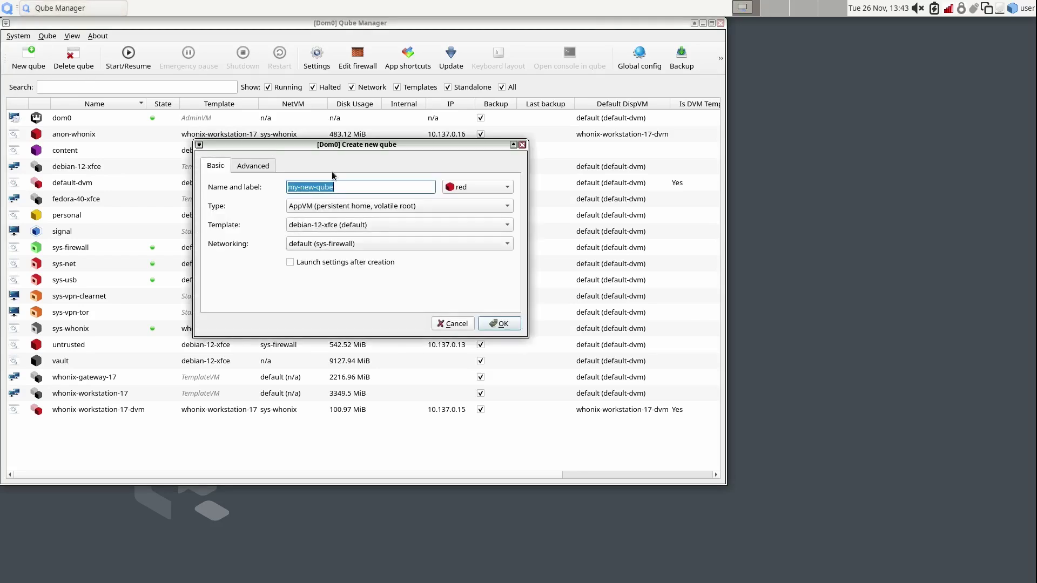
text(monero)
click(352, 205)
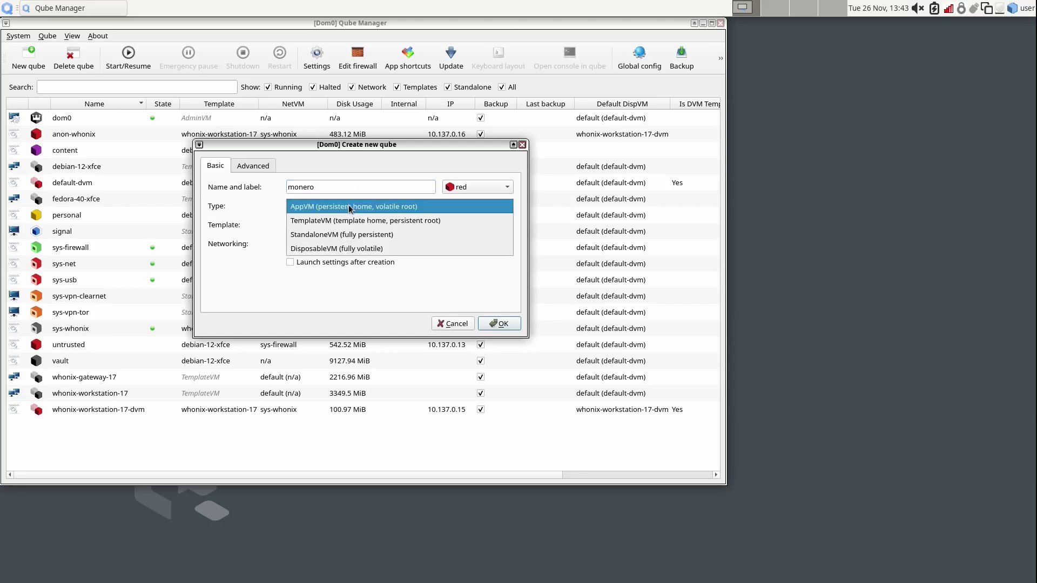
click(348, 234)
click(347, 244)
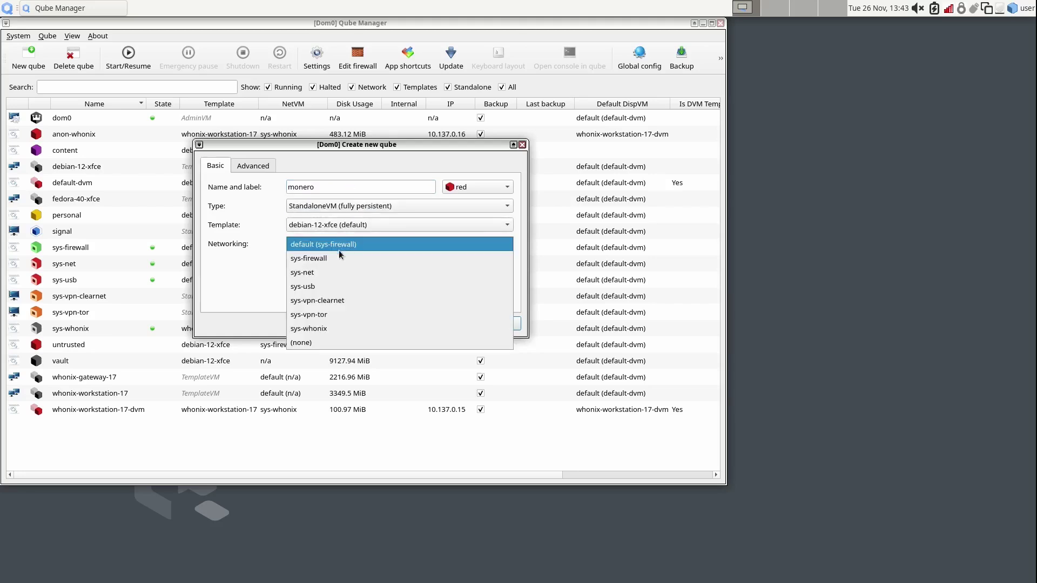
click(325, 328)
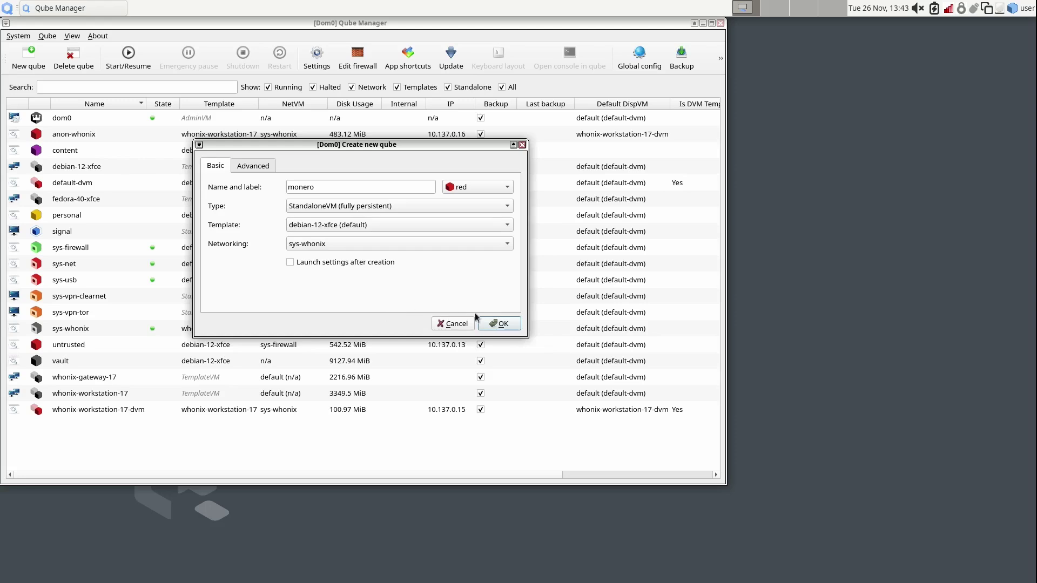
click(494, 324)
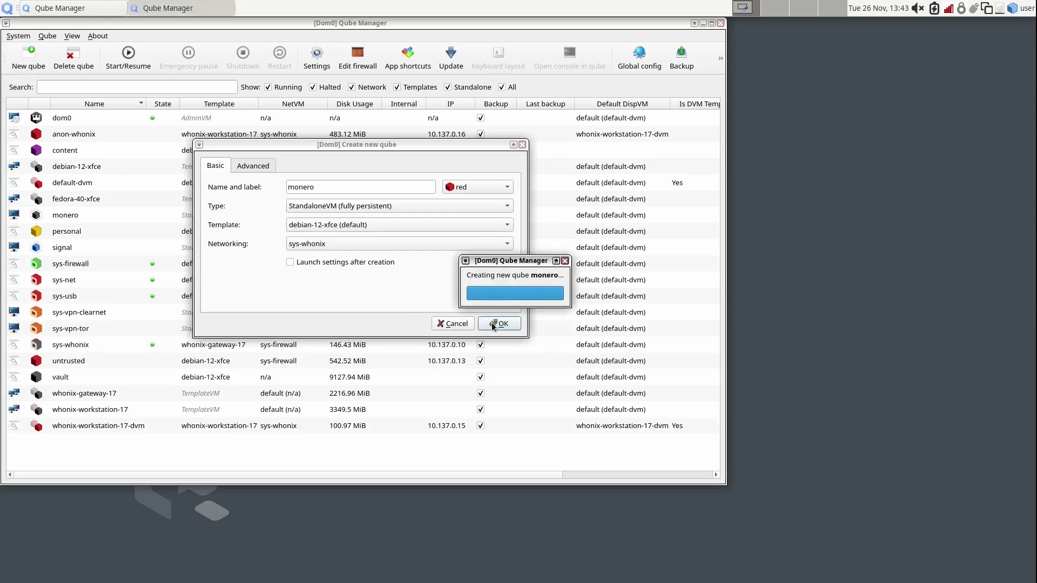
right_click(108, 216)
Add Firefox ESR and Thunar File Manager to the monero qube's application shortcuts and save.
click(141, 214)
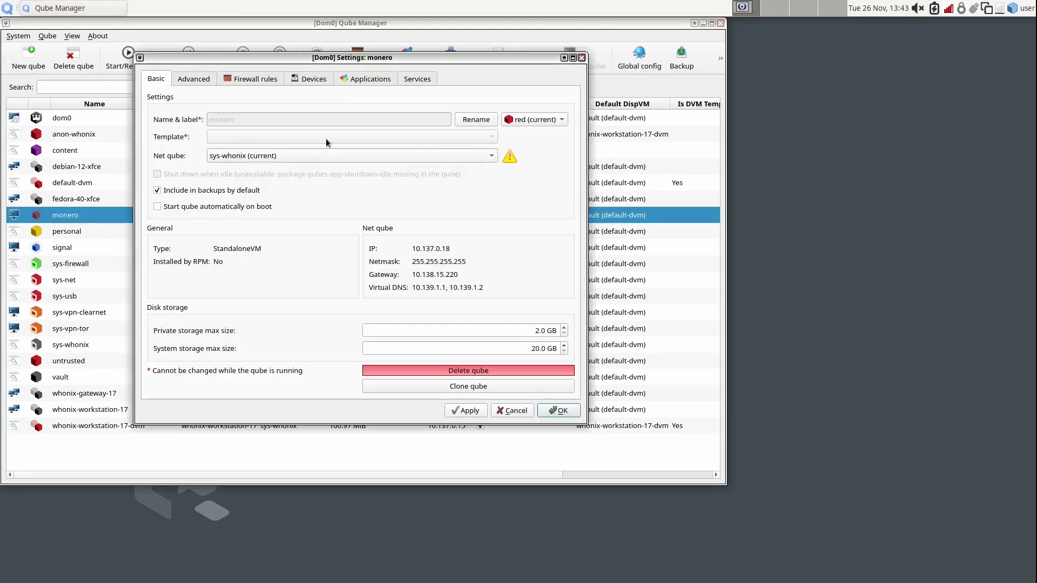
click(364, 80)
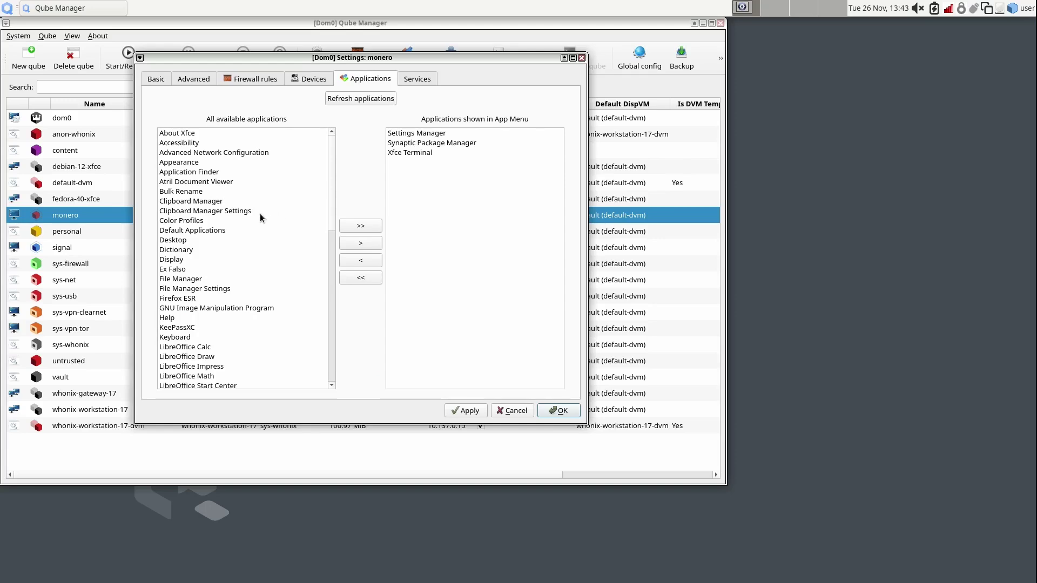
click(189, 298)
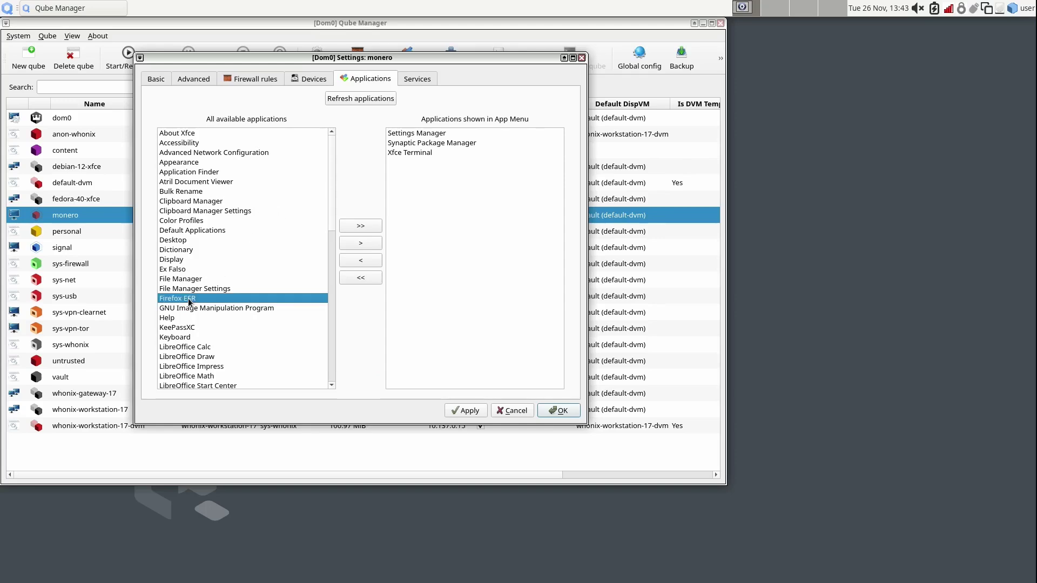
click(354, 244)
scroll(290, 305, down, 10)
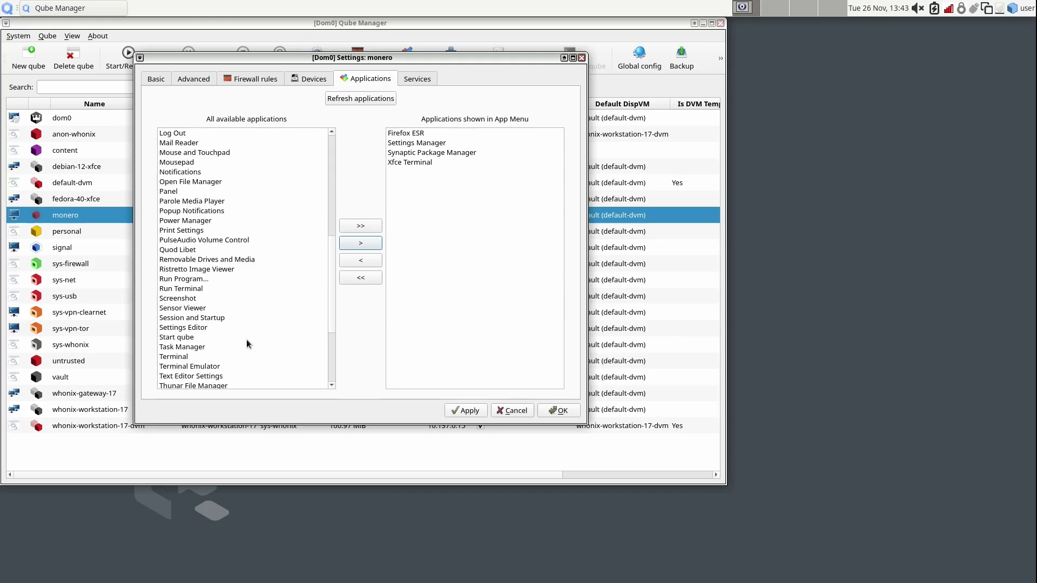
scroll(246, 340, down, 1)
click(215, 357)
click(359, 244)
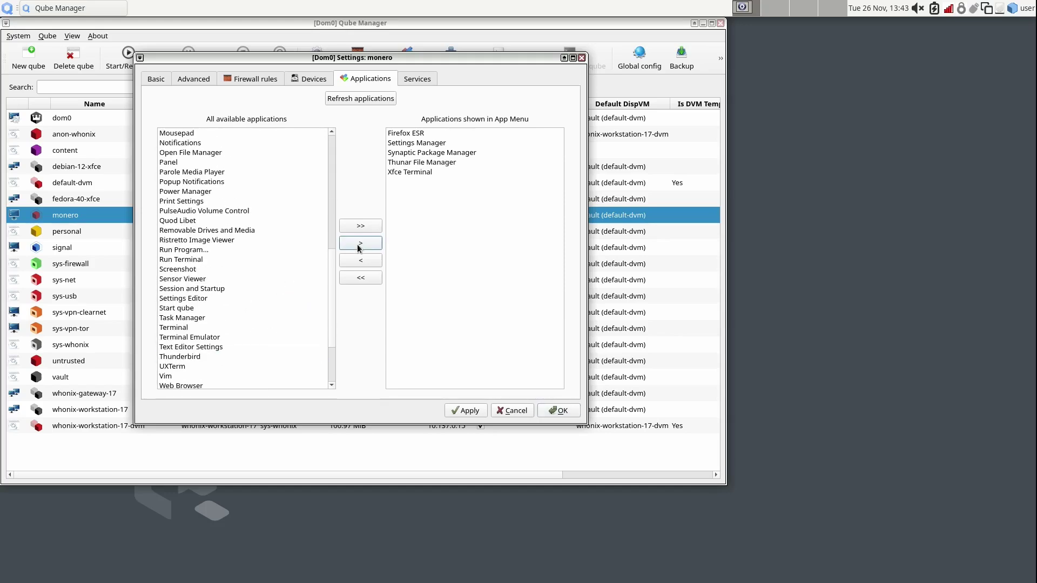
click(556, 410)
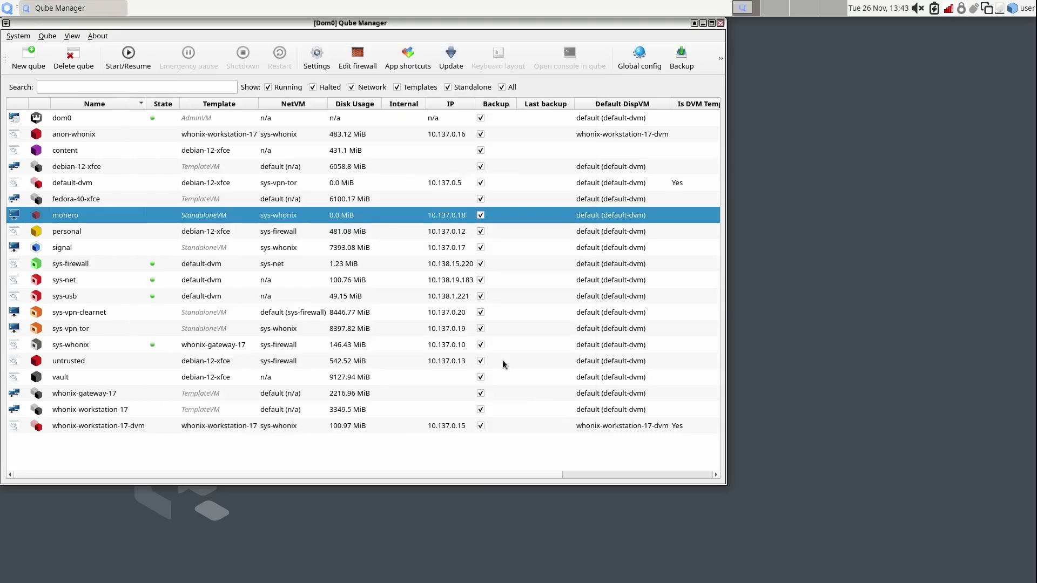
click(8, 8)
Launch Firefox in the monero qube and load getmonero.org.
mouse_move(95, 125)
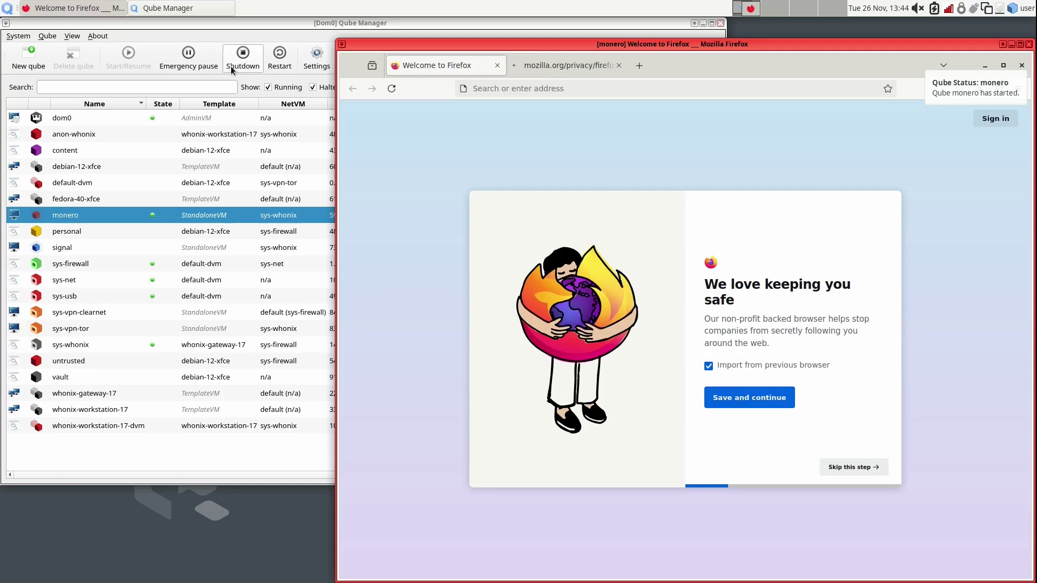
click(517, 88)
text(getm)
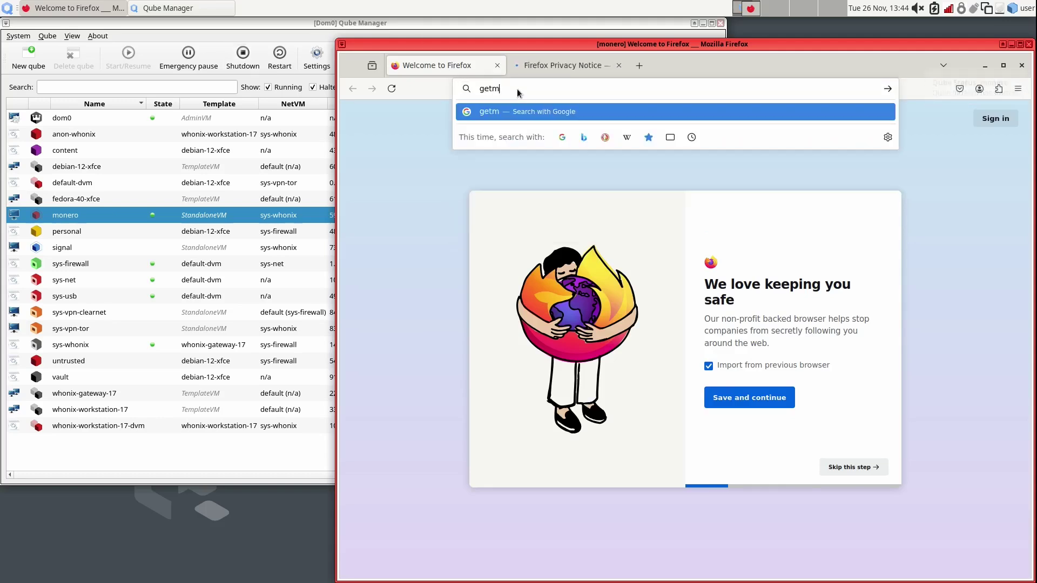
text(onero.org)
key(Return)
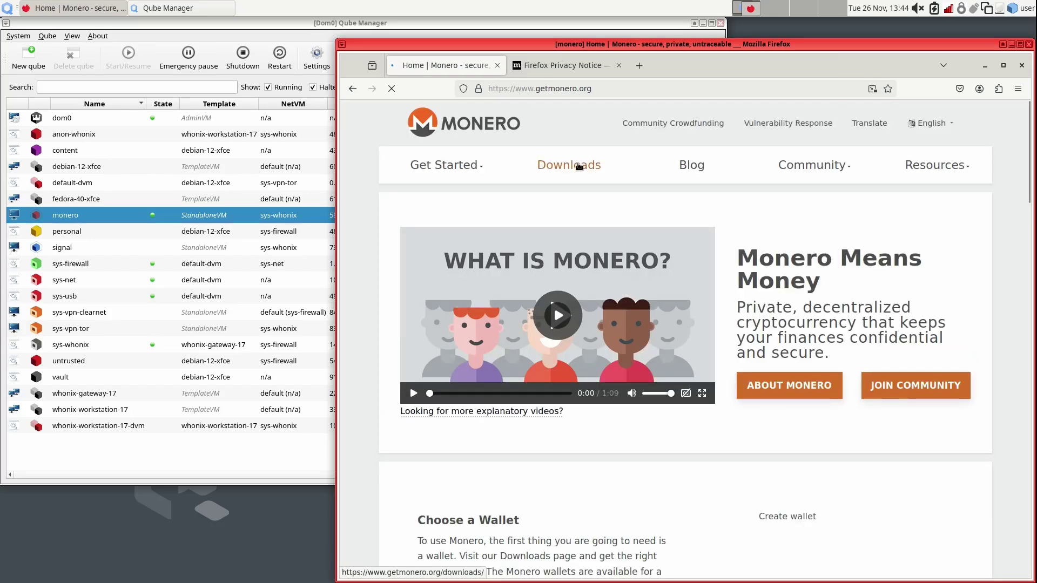
Download the Linux 64-bit GUI wallet archive from the Monero Downloads page.
click(578, 167)
scroll(585, 249, down, 7)
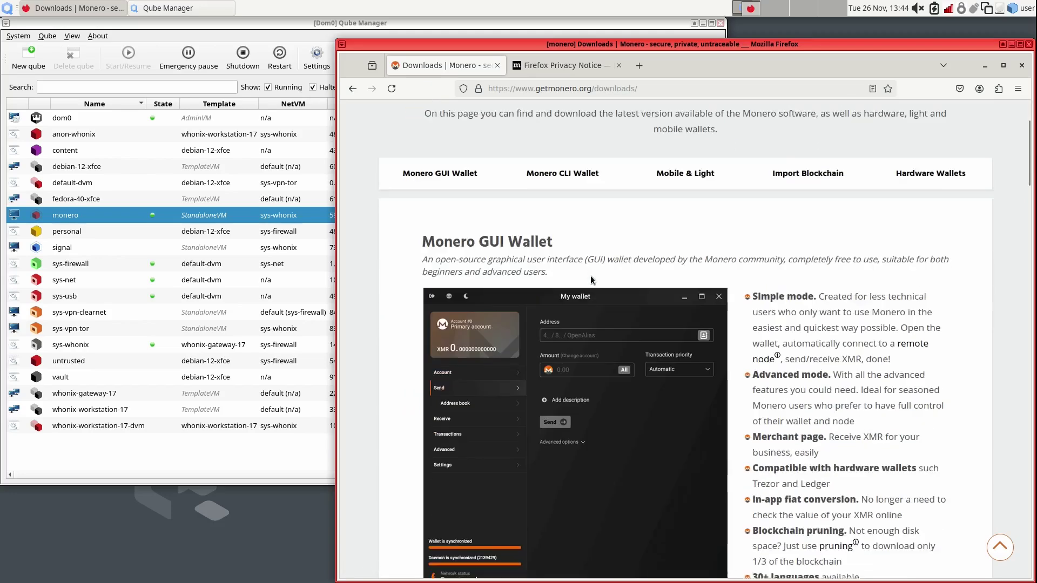
click(673, 435)
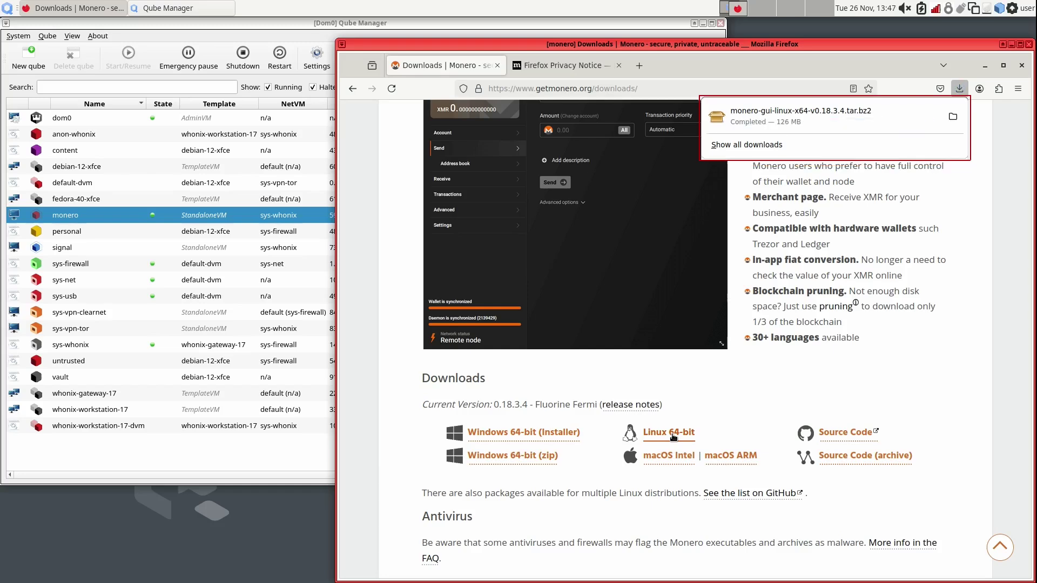
click(952, 117)
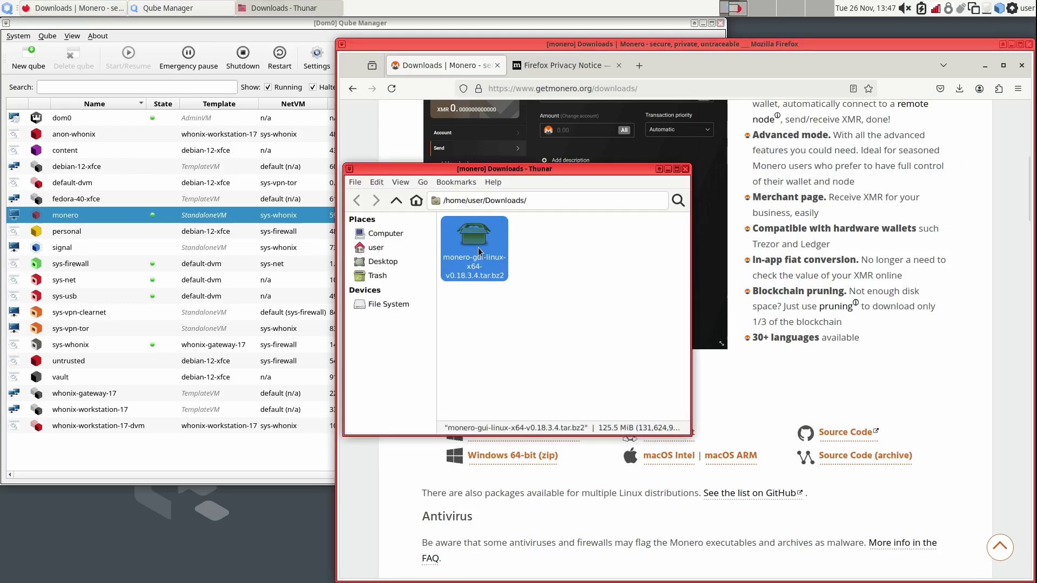
Extract the monero-gui-linux-x64-v0.18.3.4.tar.bz2 archive and open the monero-gui-v0.18.3.4 folder.
right_click(482, 254)
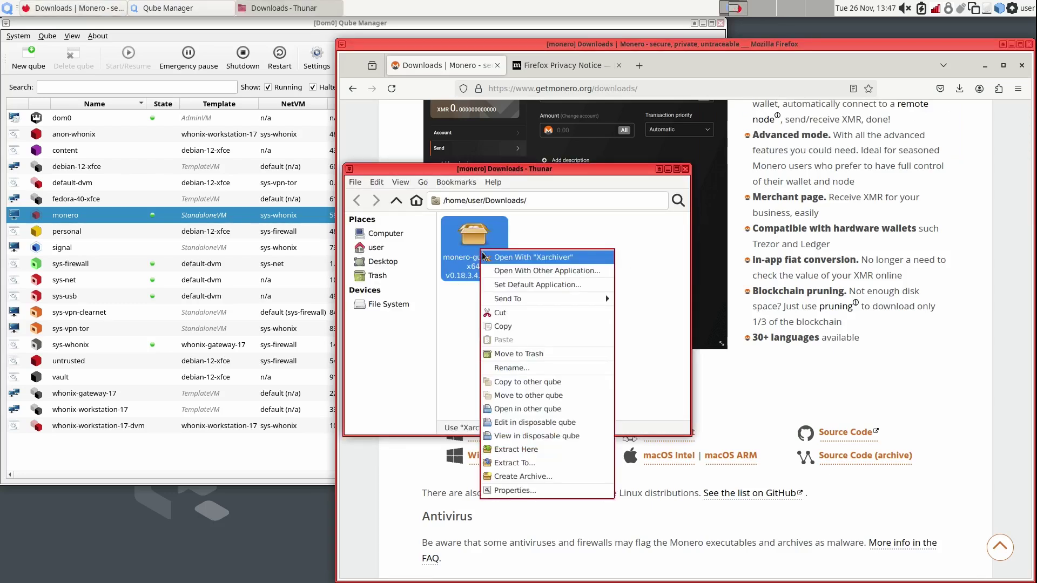
click(536, 452)
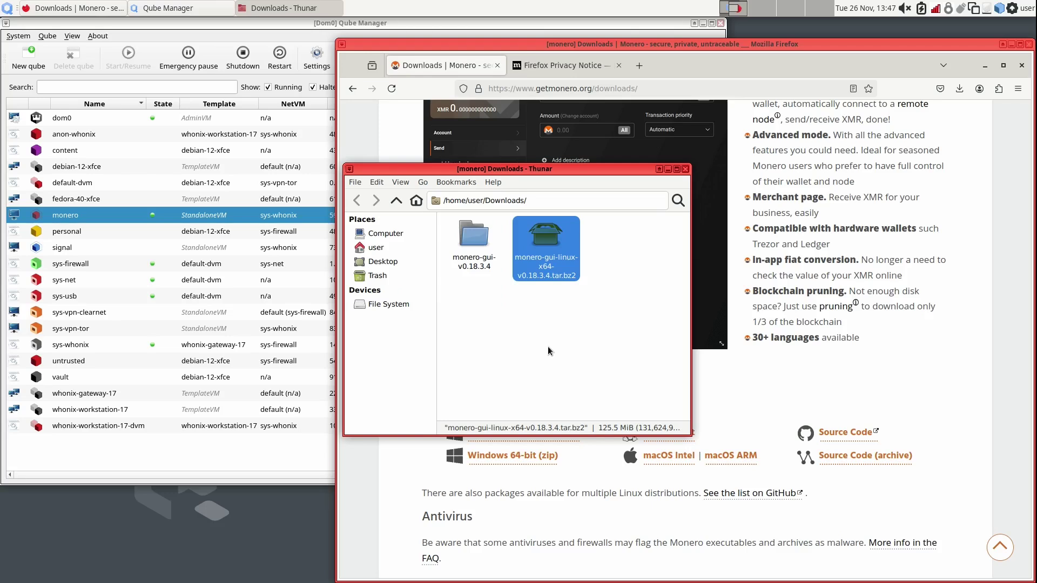
click(477, 246)
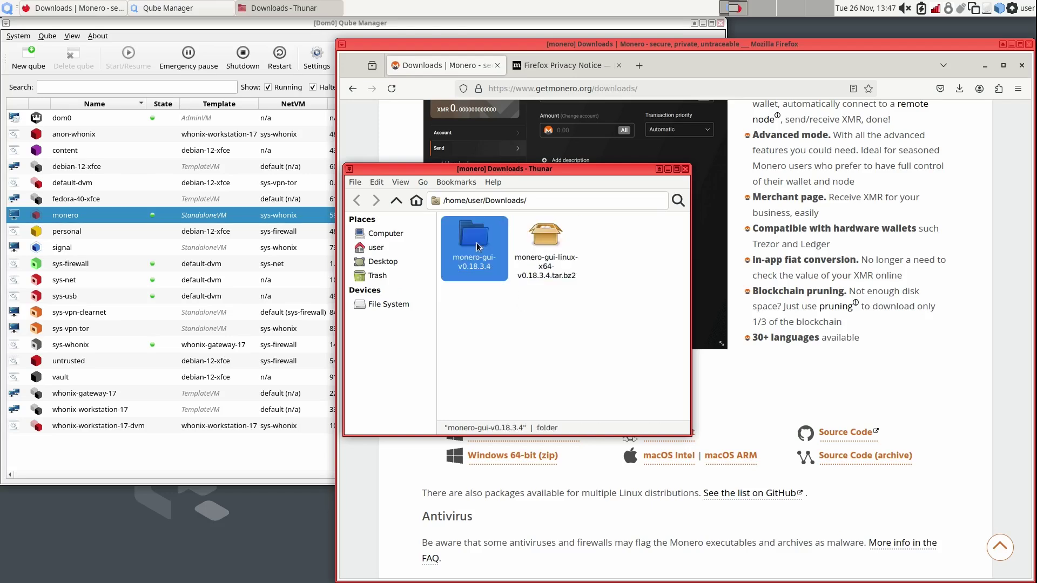
double_click(477, 246)
Mark monero-wallet-gui.AppImage as executable in its Permissions properties.
click(629, 307)
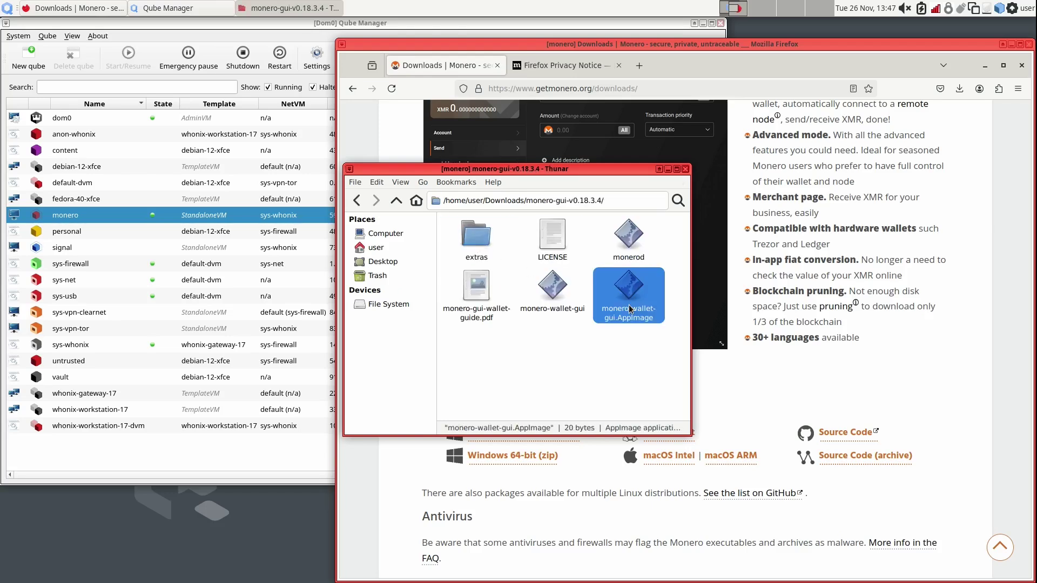
right_click(629, 307)
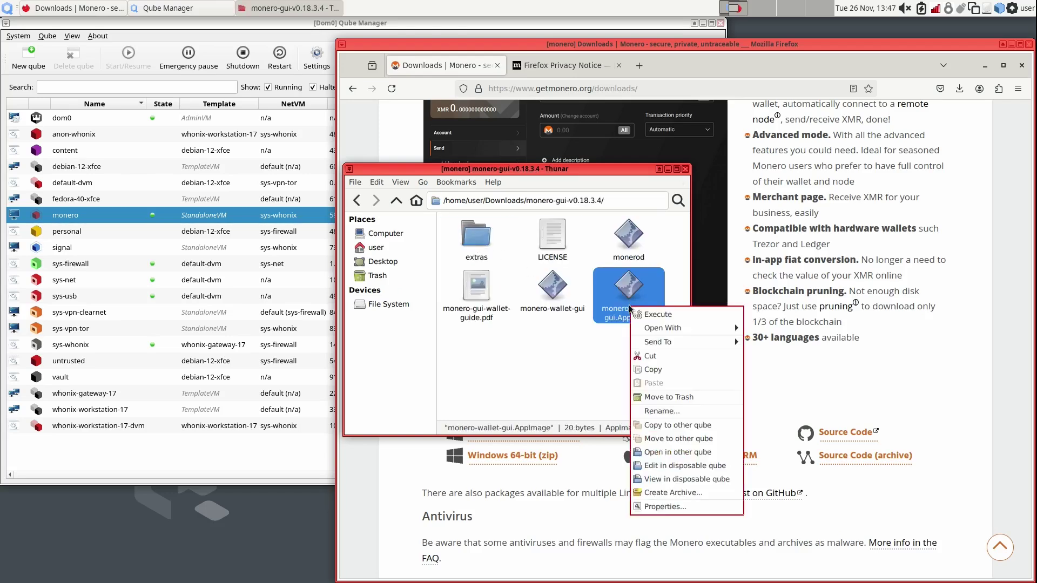
click(665, 508)
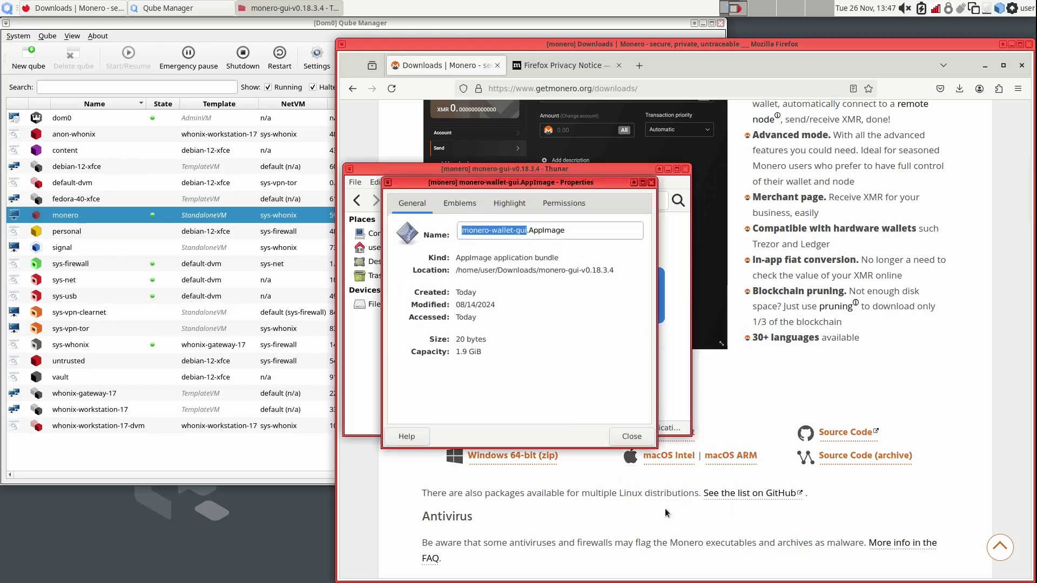
click(555, 210)
click(449, 363)
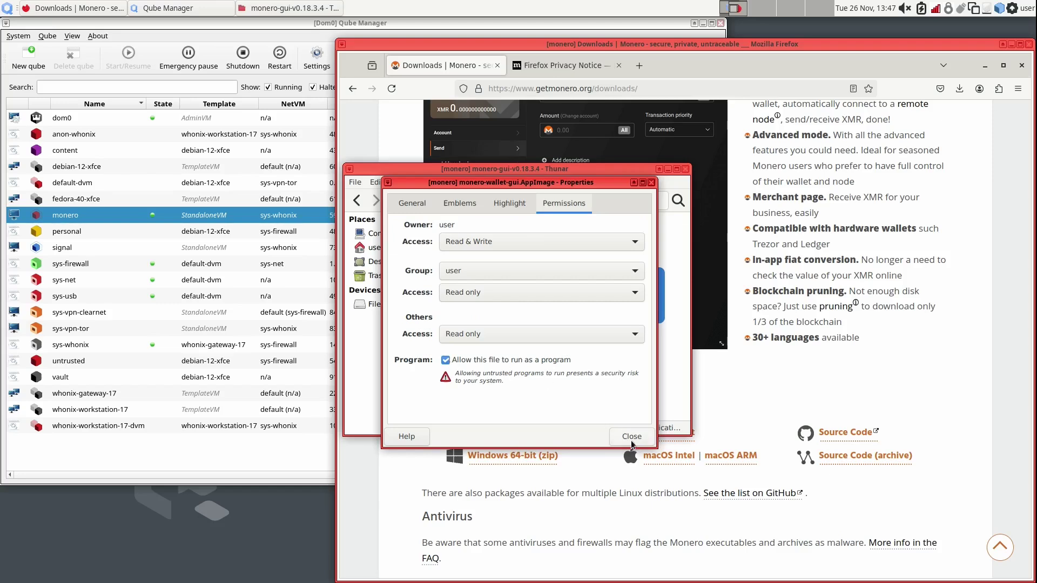
click(631, 436)
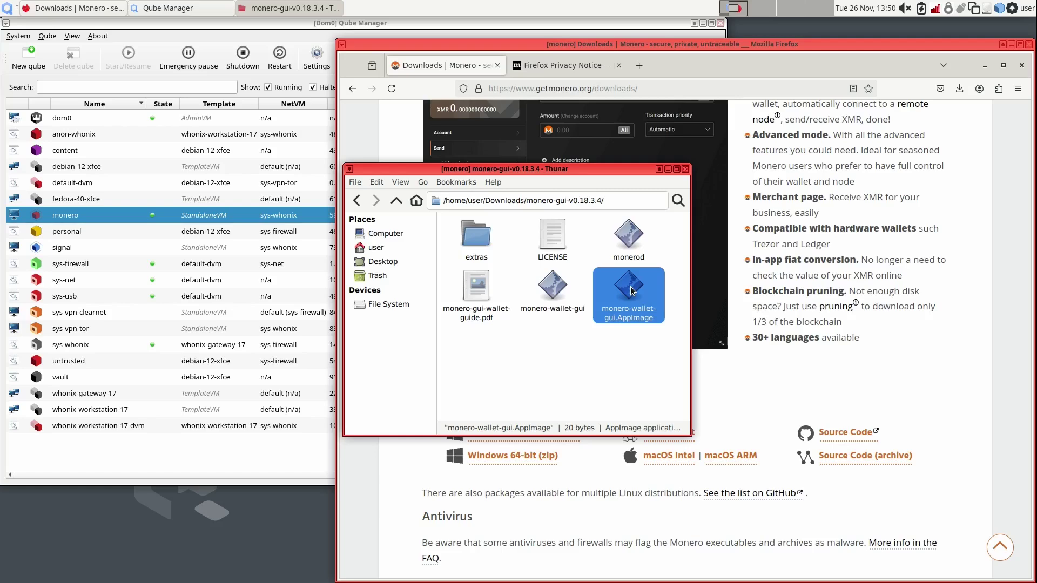
double_click(632, 291)
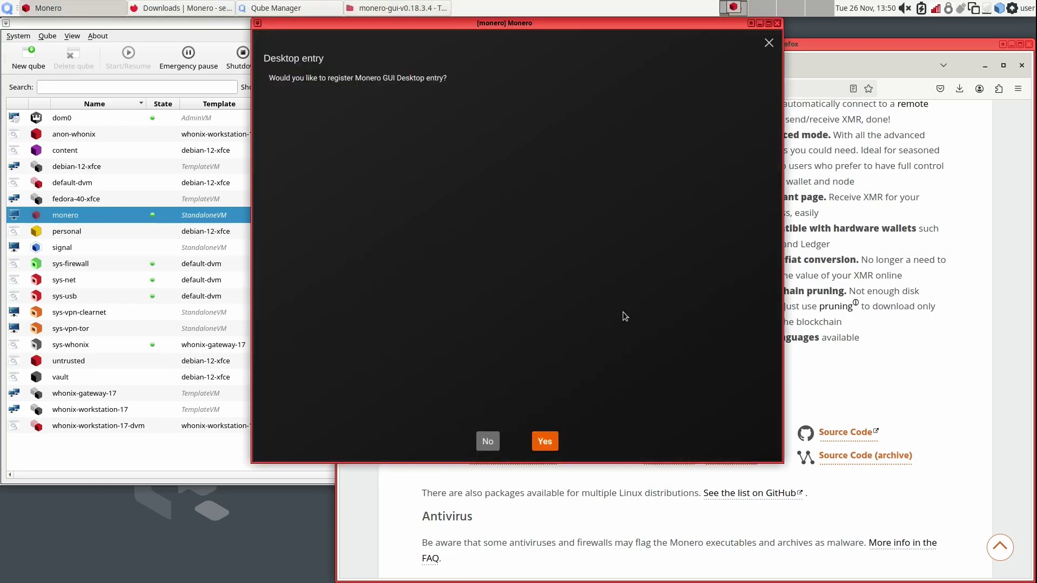
Skip the desktop entry, choose Simple mode, and accept the remote-node privacy notice.
click(487, 440)
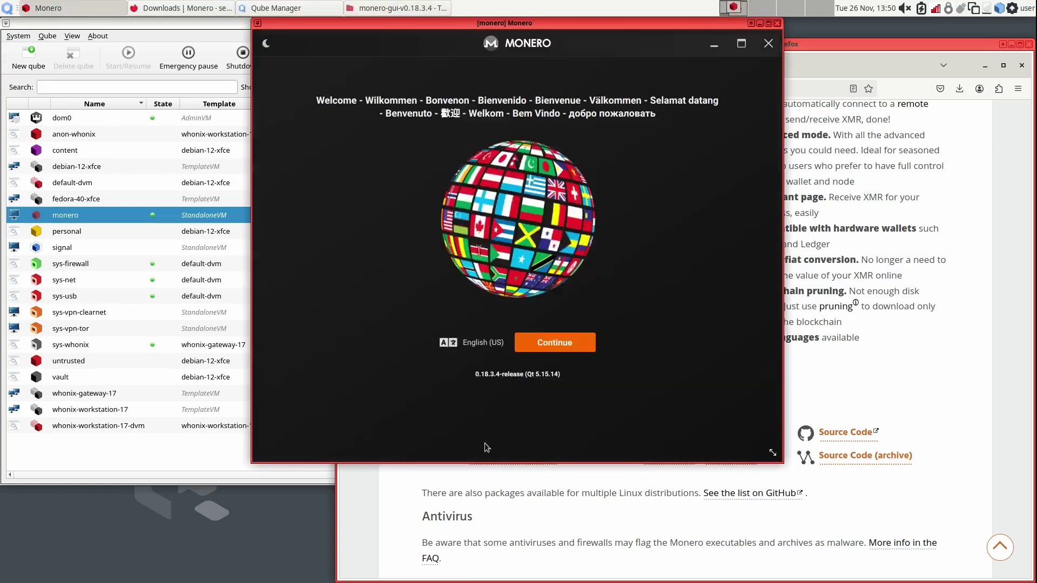
click(564, 342)
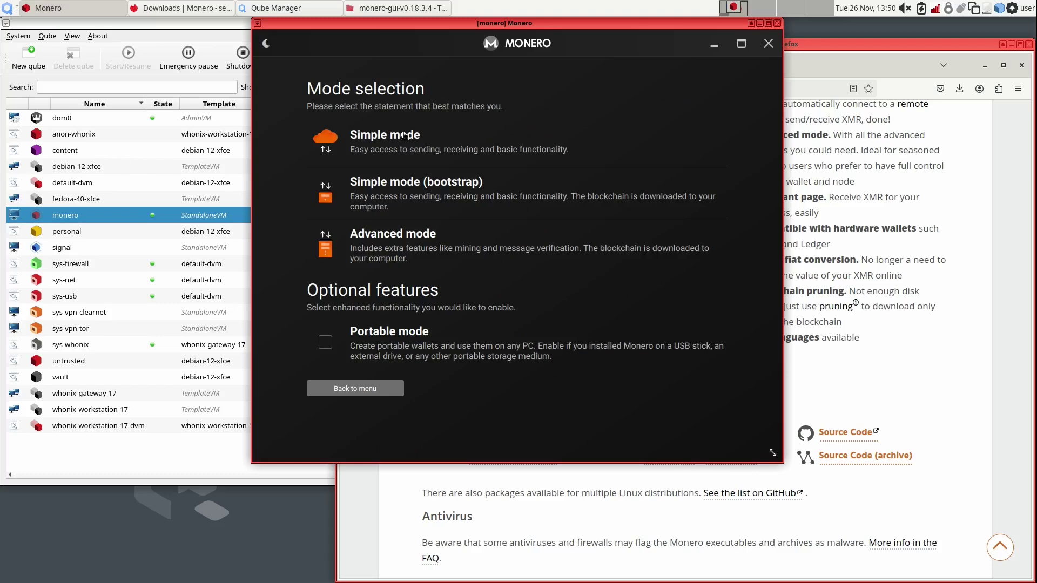
click(404, 135)
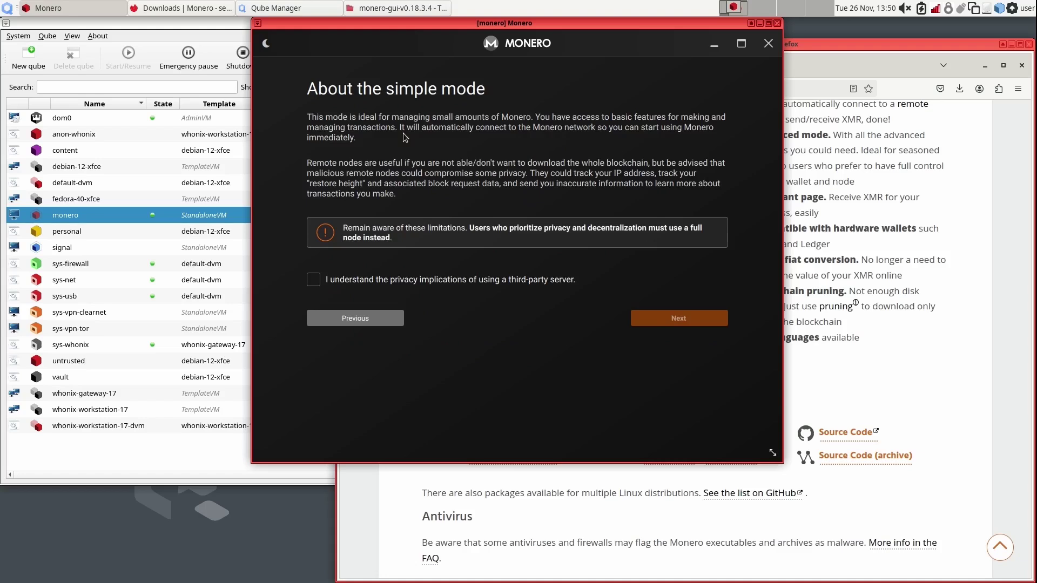
click(319, 280)
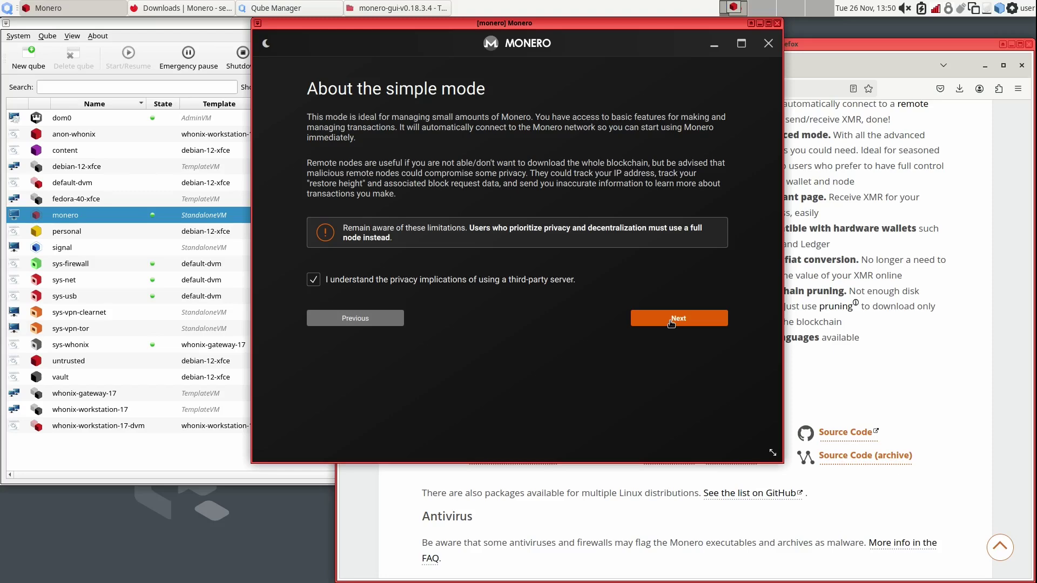
click(671, 321)
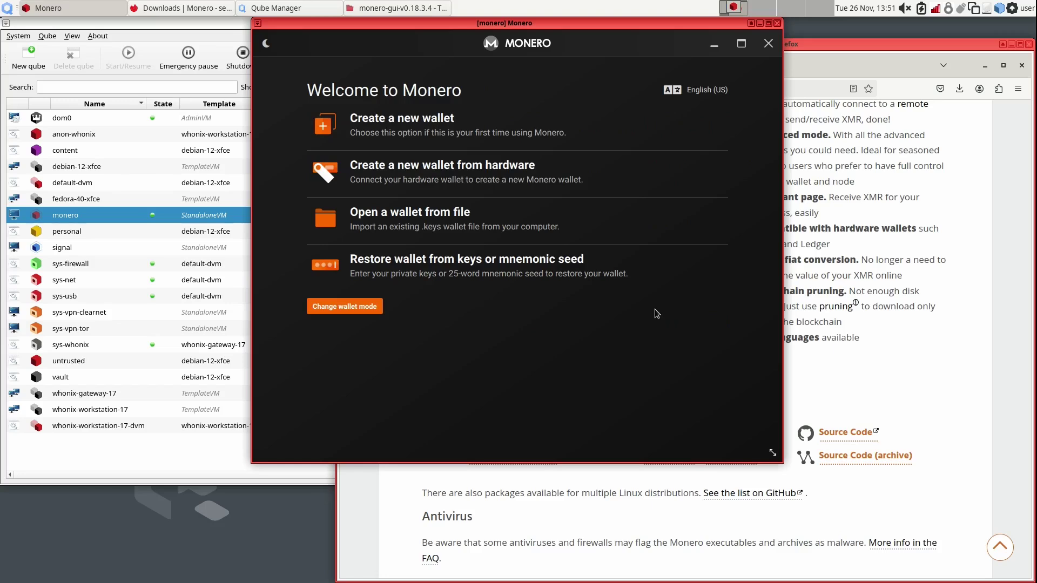
Create a new wallet with the default name and type the missing recovery-phrase words.
click(392, 125)
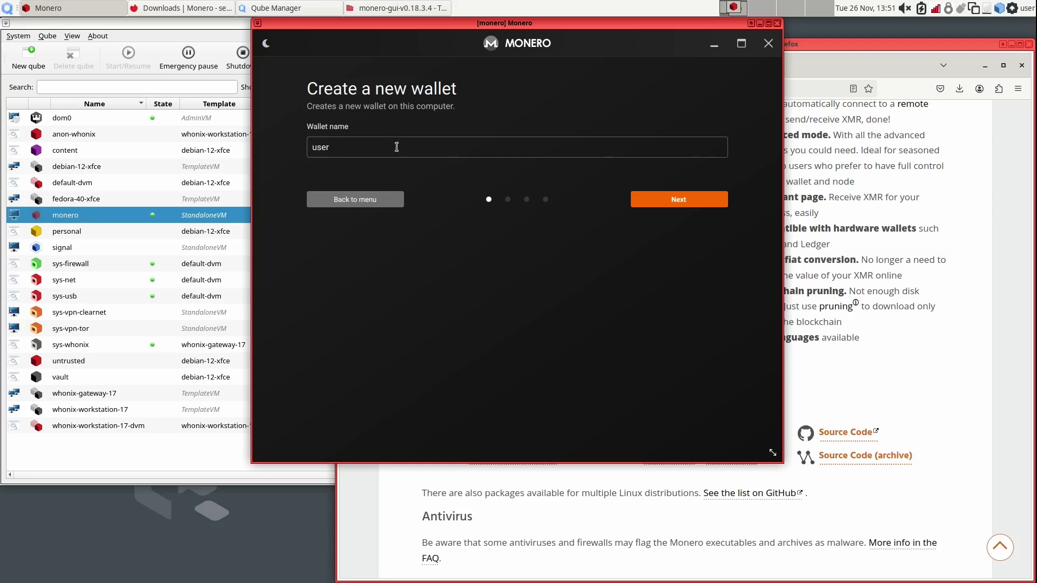
click(645, 208)
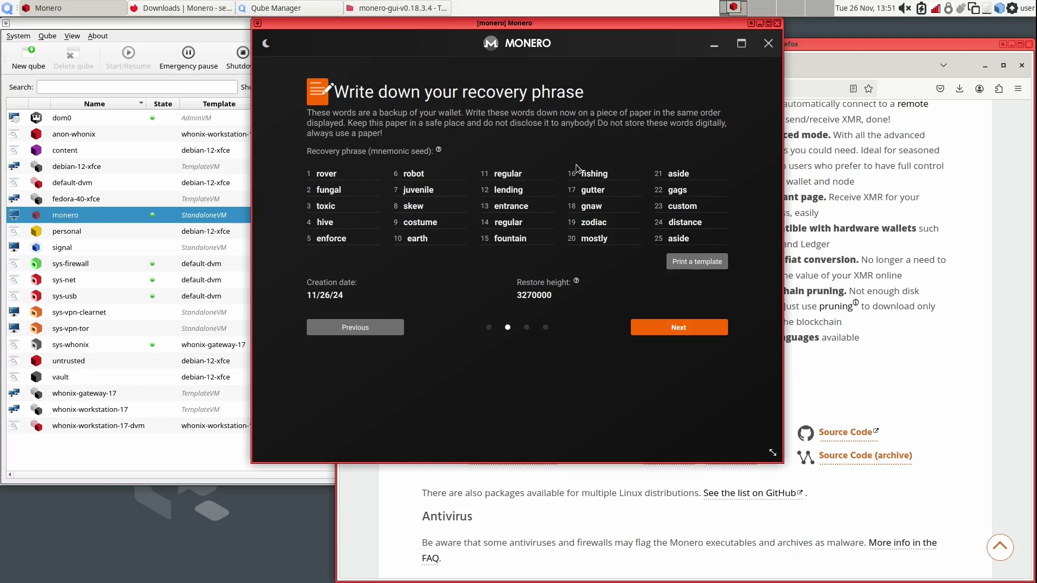
click(673, 331)
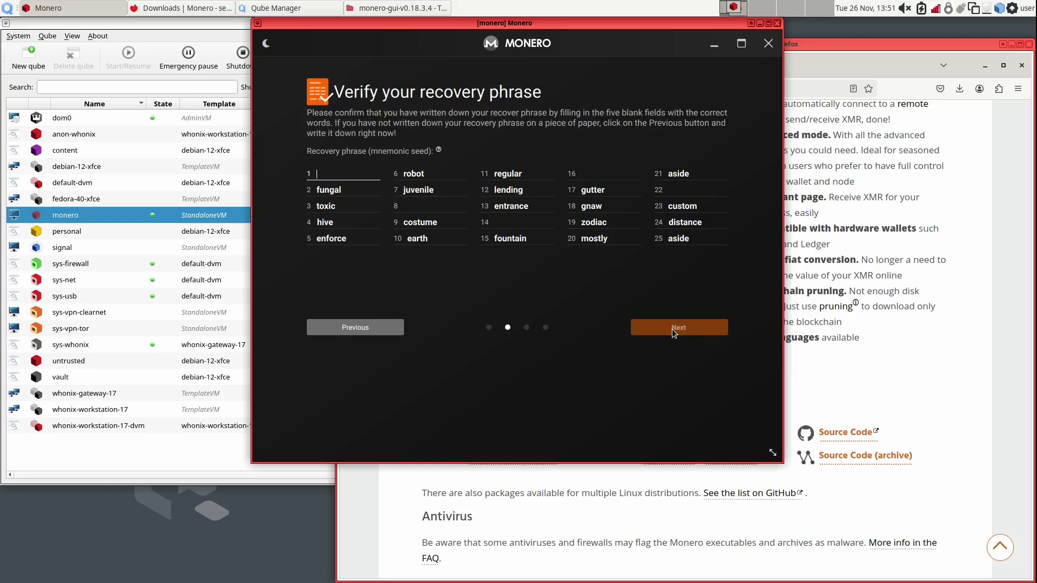
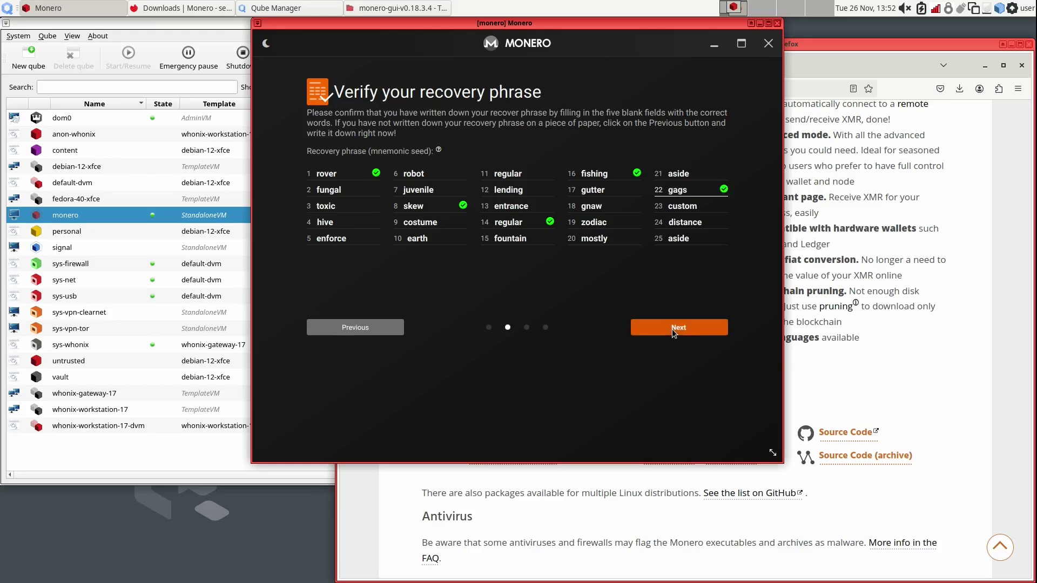
Set and confirm a wallet password, create the wallet, and unlock it with that password.
click(679, 333)
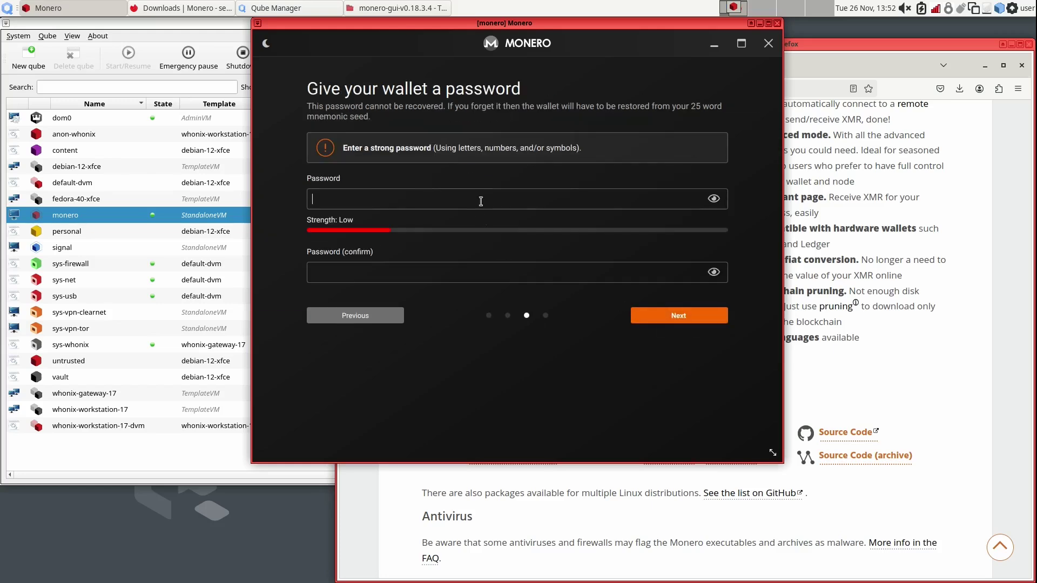
text(**********)
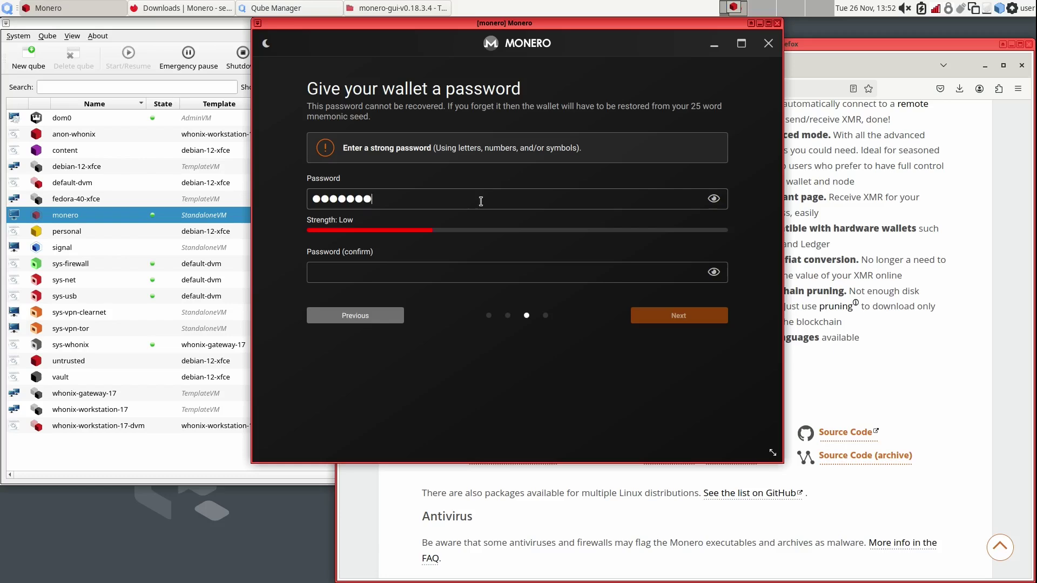
text(*)
key(Tab)
text(***********)
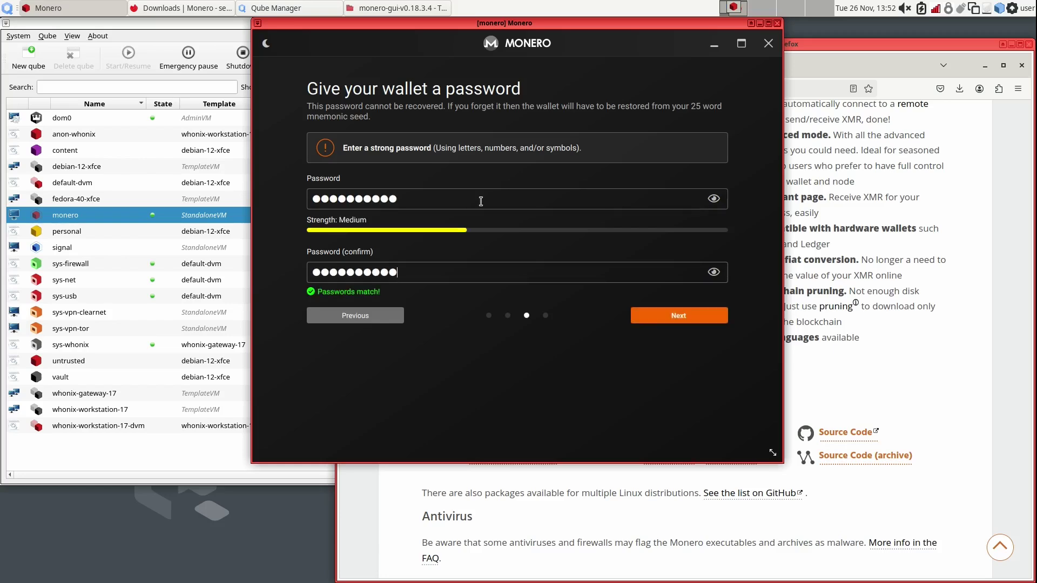
click(684, 315)
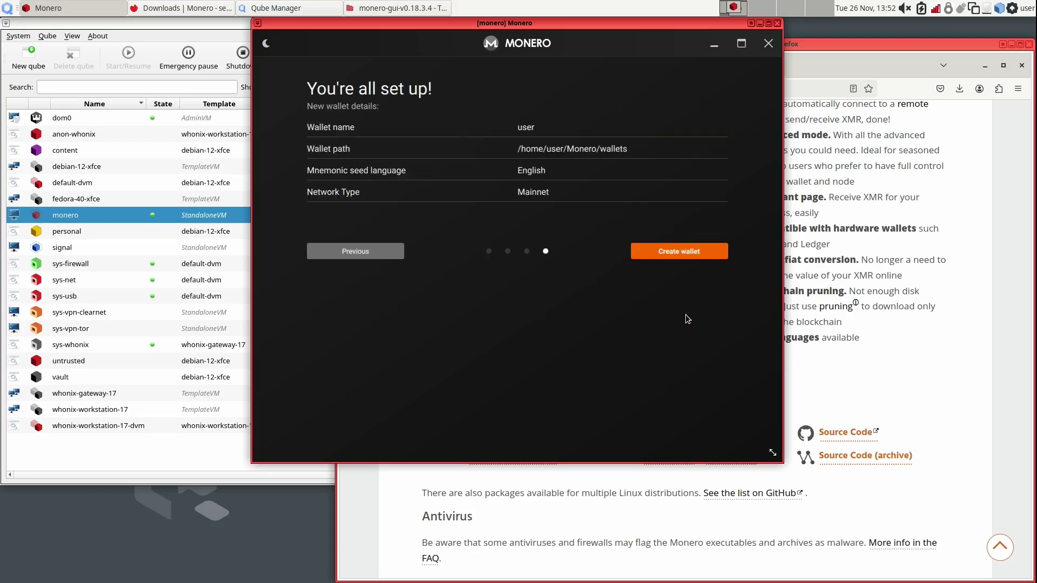
click(671, 251)
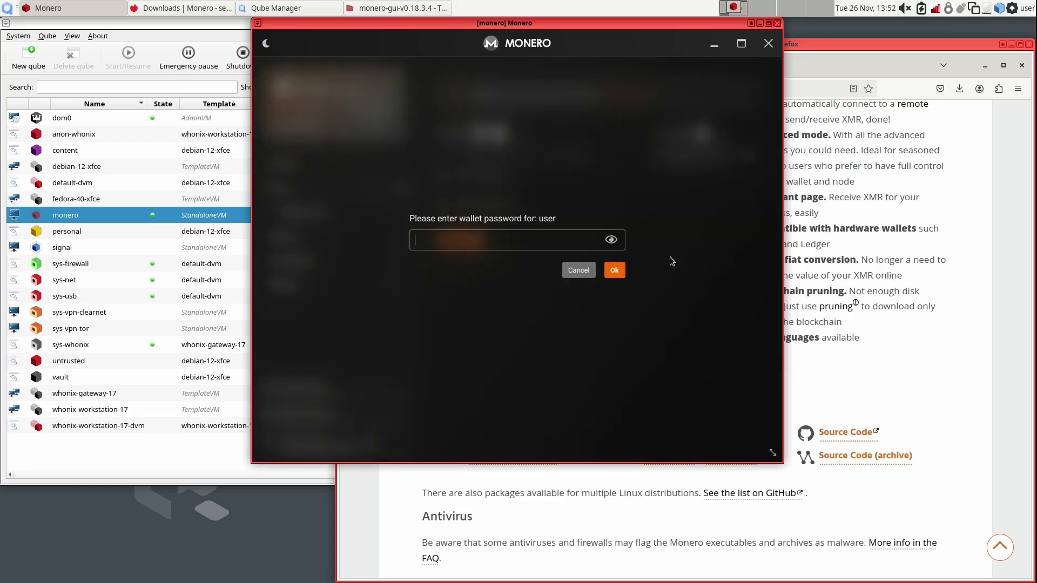
text(***********)
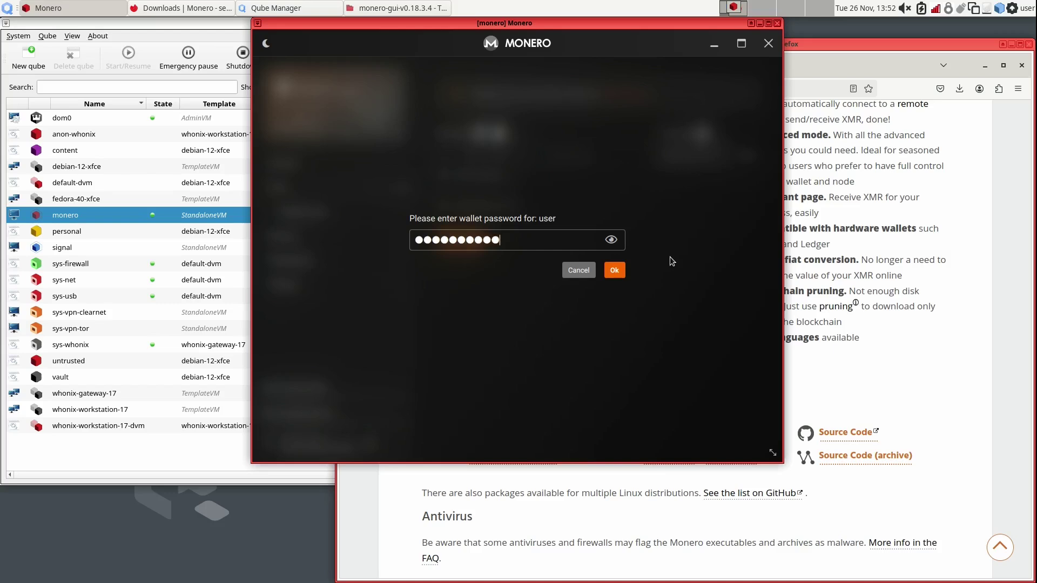
click(615, 270)
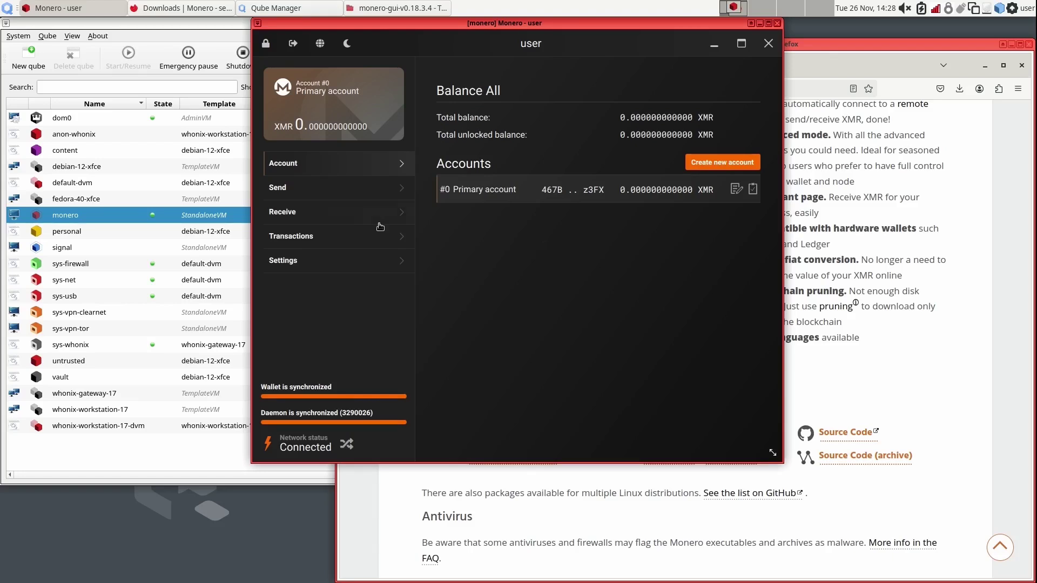
Add a receiving subaddress labelled temp3, then check Transactions for the incoming 0.01 XMR.
click(347, 214)
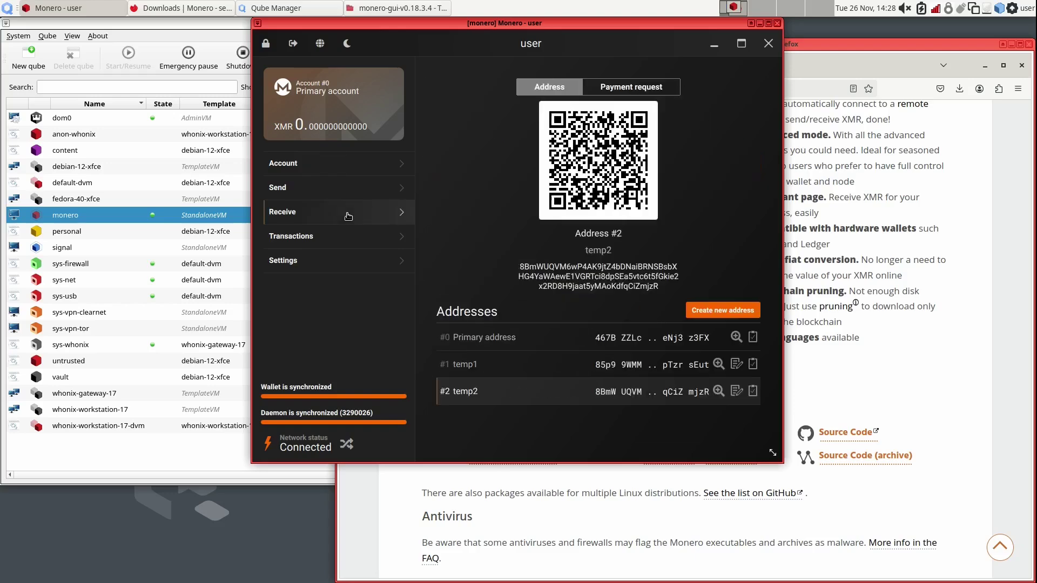
click(704, 314)
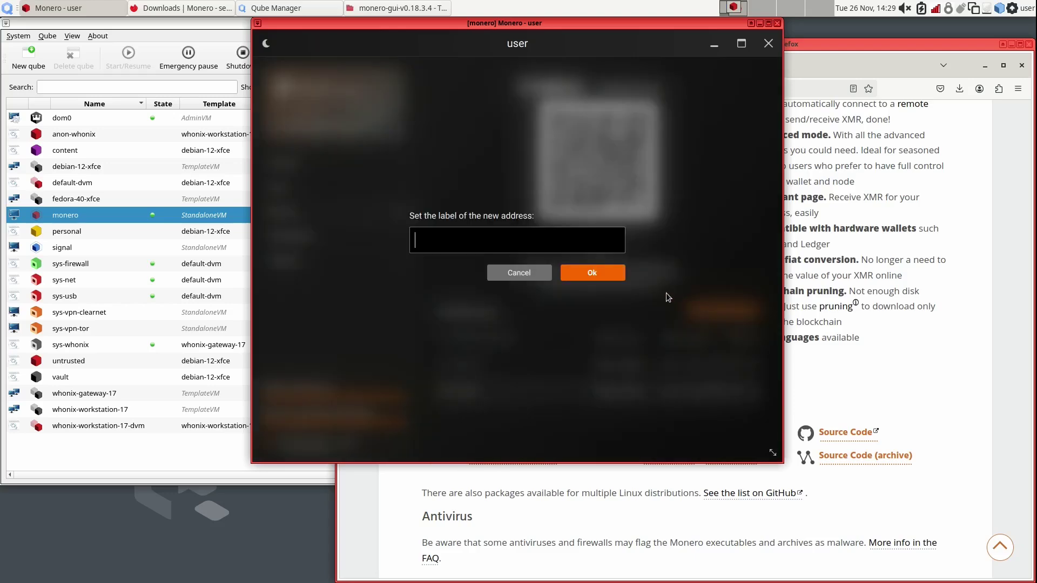
text(temp3)
click(611, 276)
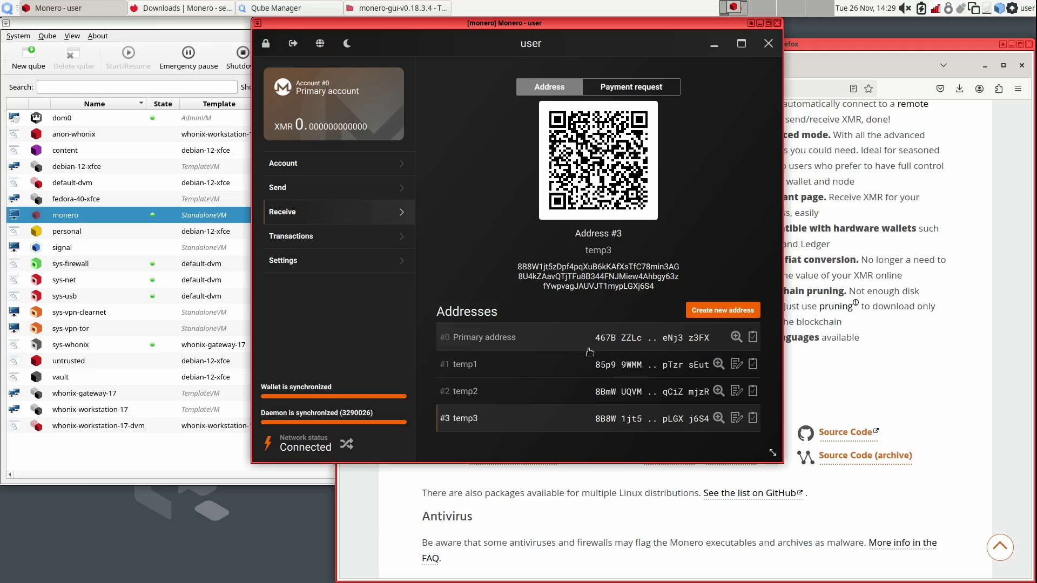
click(347, 245)
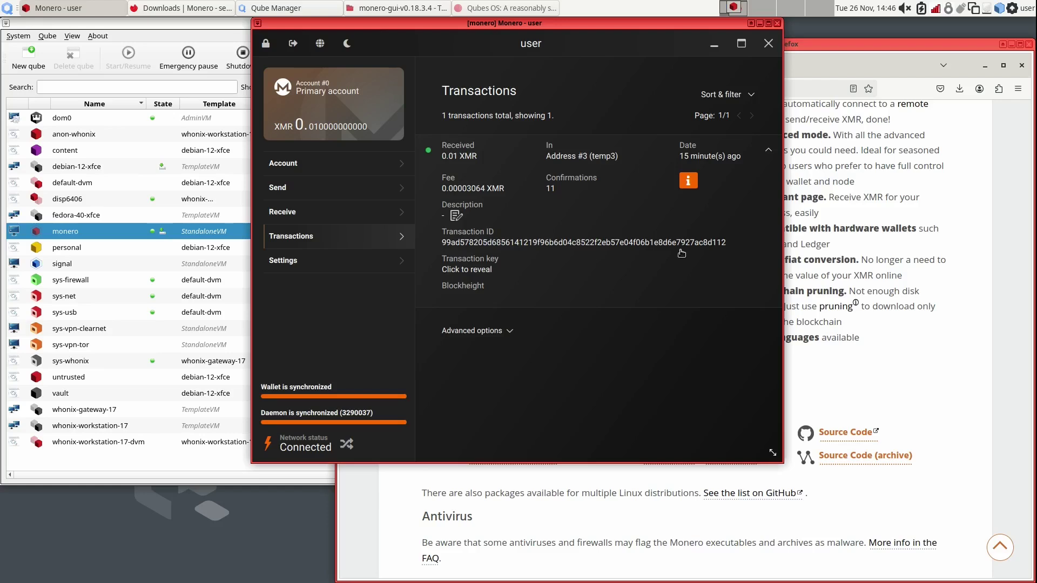
Show the wallet's Send page, then raise the Tor Browser window showing qubes-os.org.
click(352, 195)
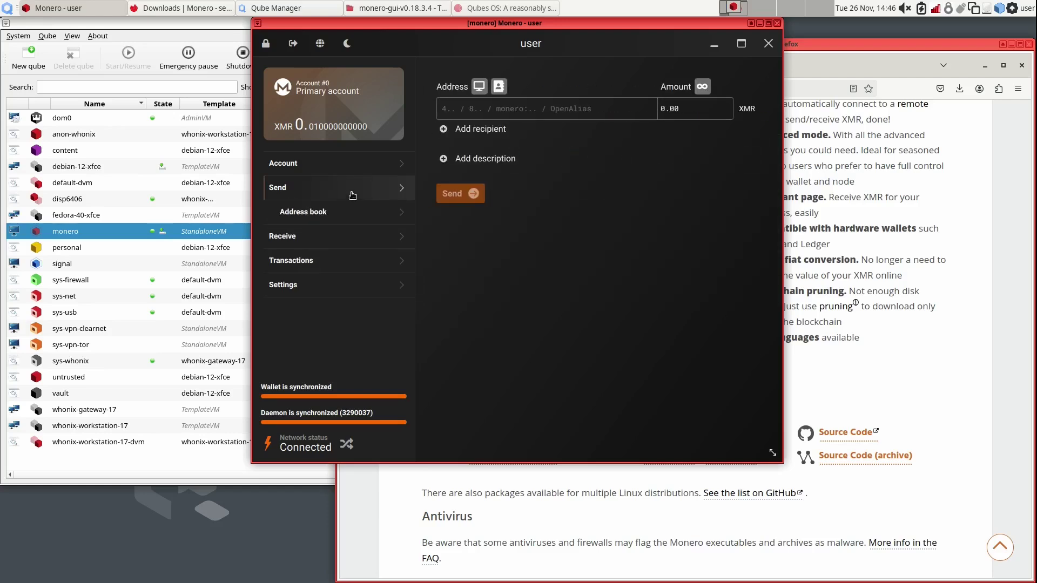
click(503, 8)
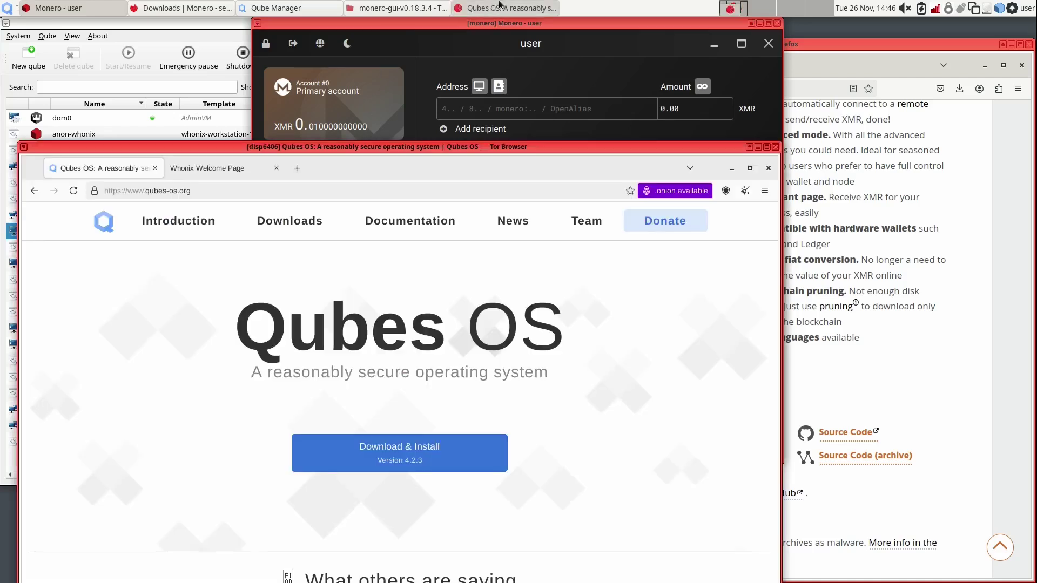
Go to the Qubes onion Donate page and copy the Monero (XMR) address to the global clipboard.
click(660, 194)
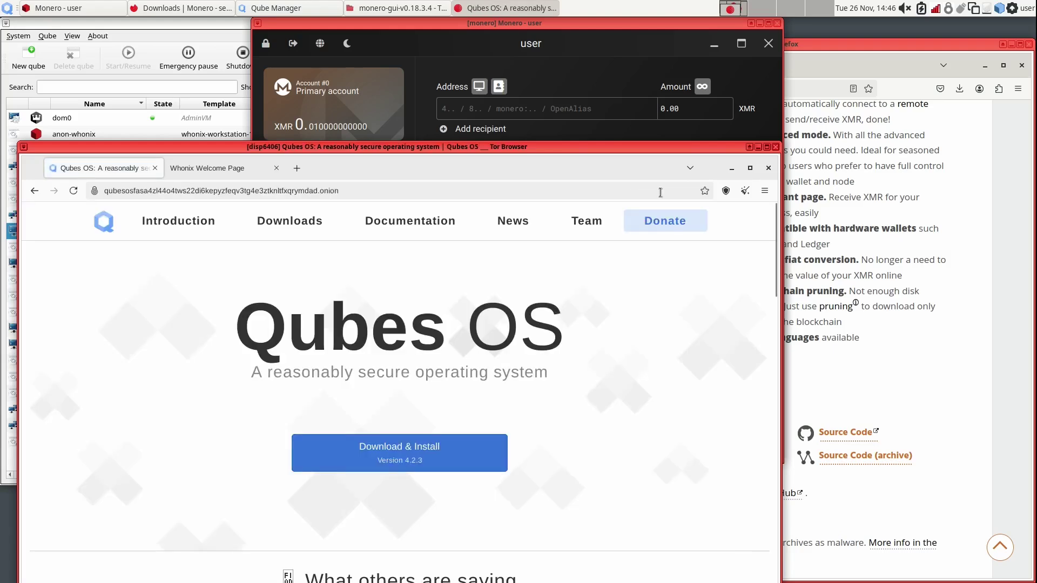
click(661, 226)
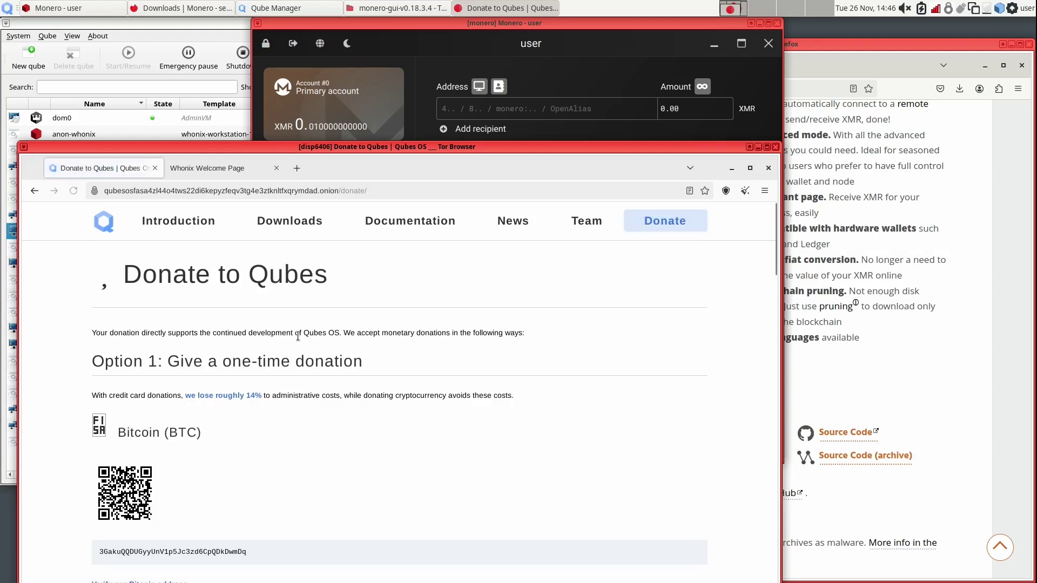
scroll(298, 336, down, 3)
scroll(298, 336, down, 10)
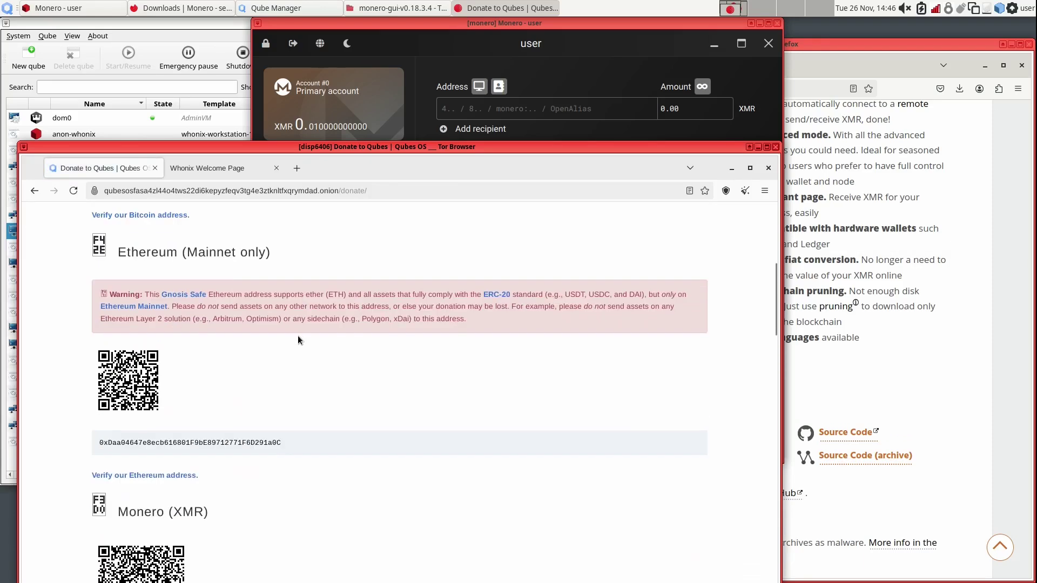
scroll(298, 341, down, 2)
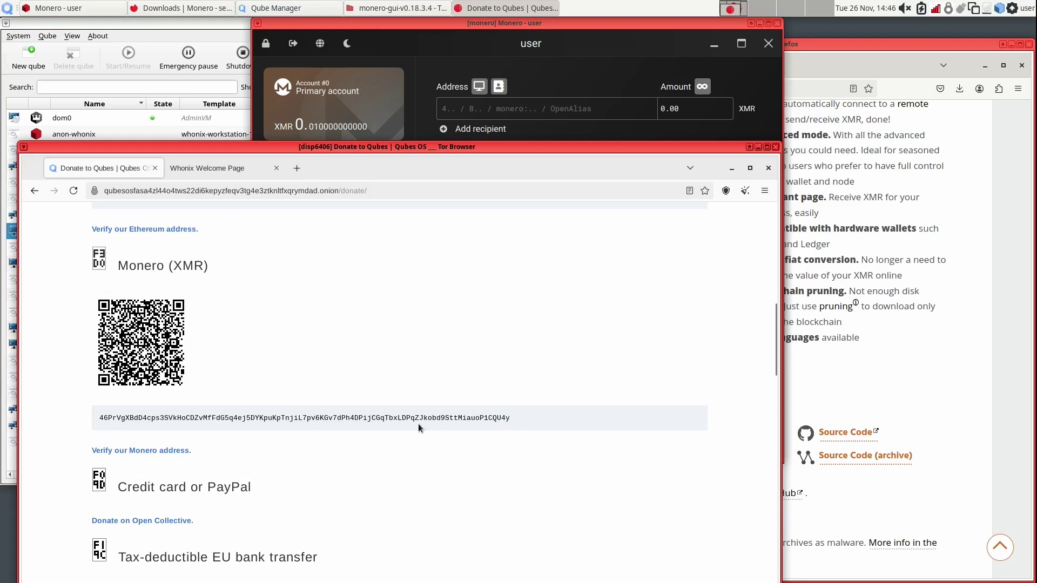
double_click(152, 429)
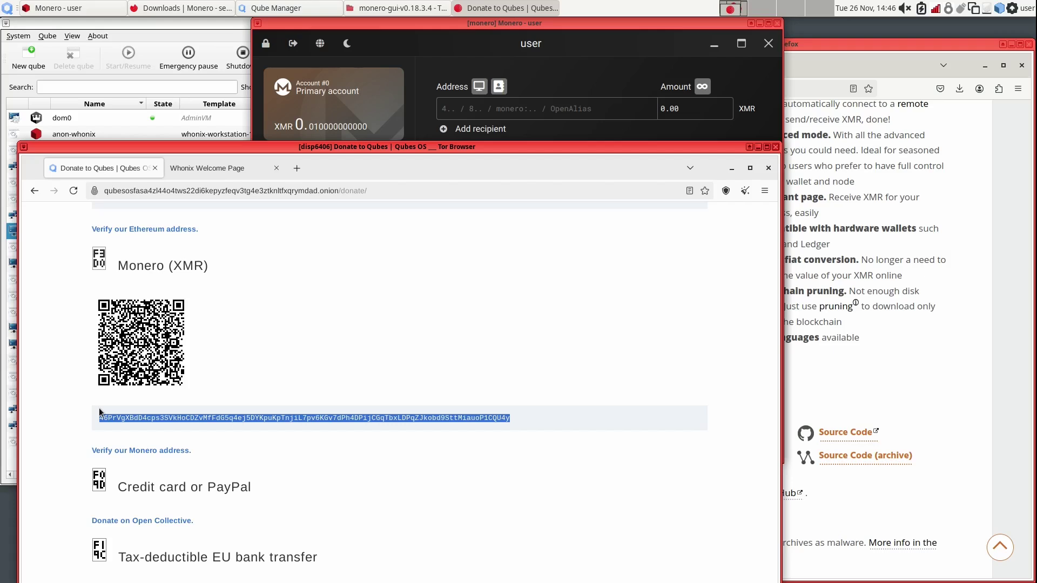
key(ctrl+shift+c)
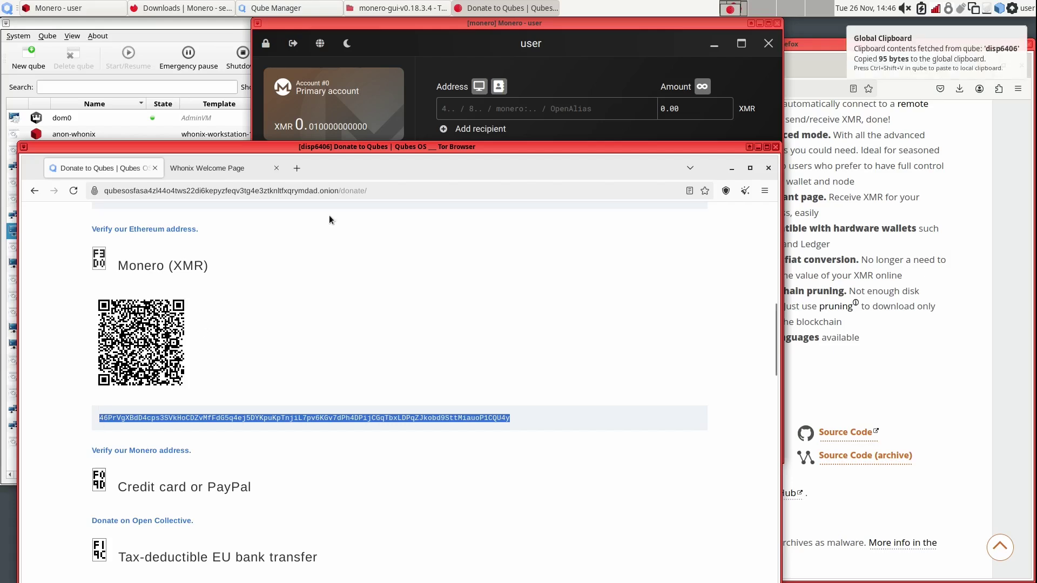
Paste the Qubes donation address as the recipient and set the amount to the entire balance.
click(496, 103)
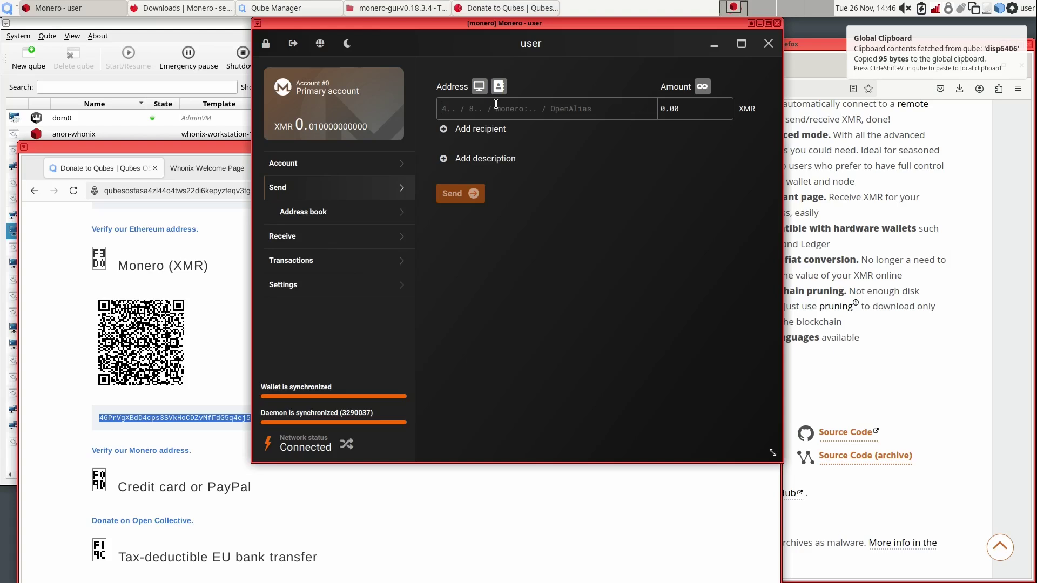
key(ctrl+shift+v)
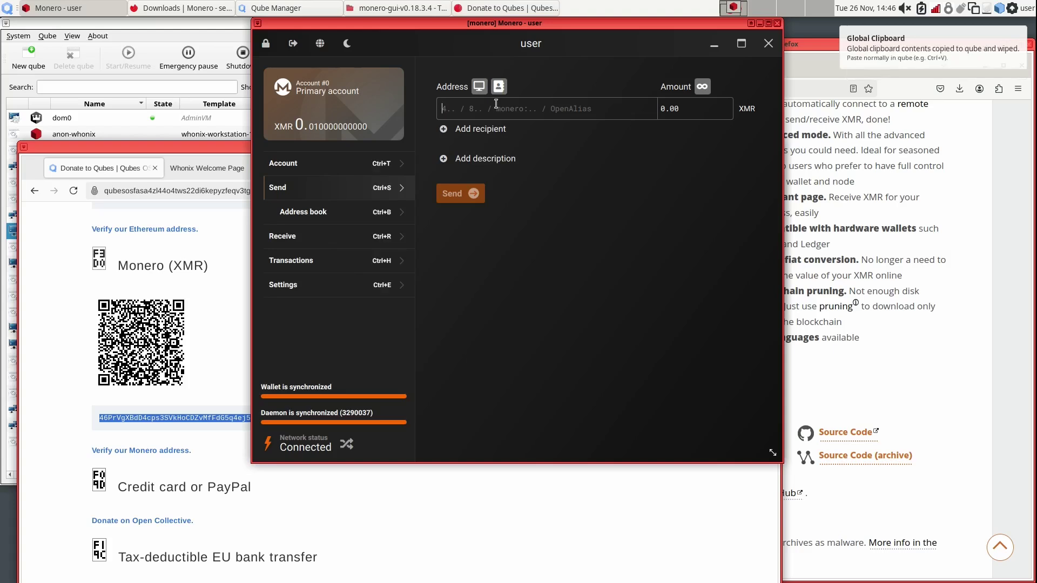
key(ctrl+v)
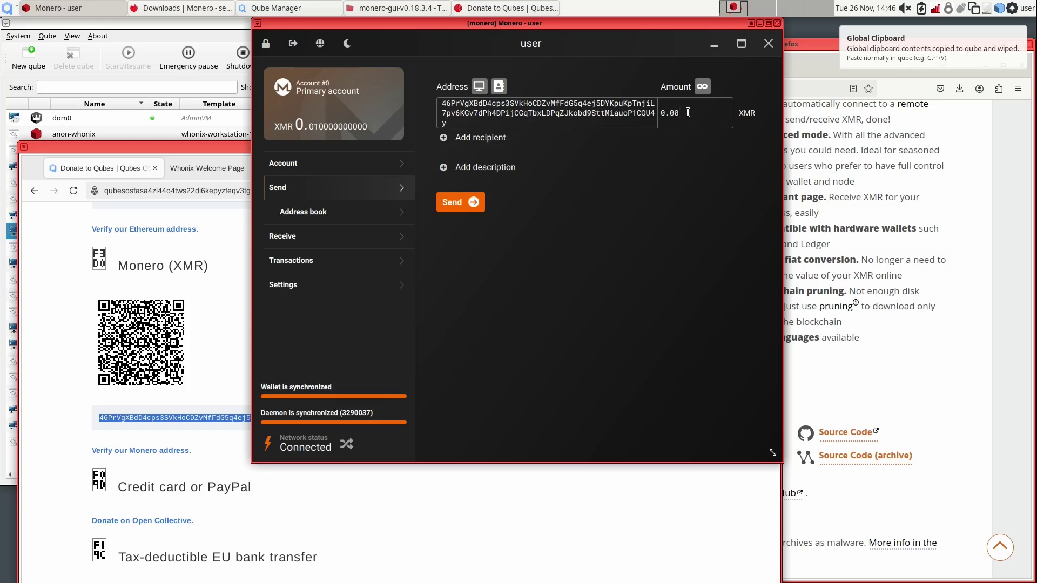
click(703, 87)
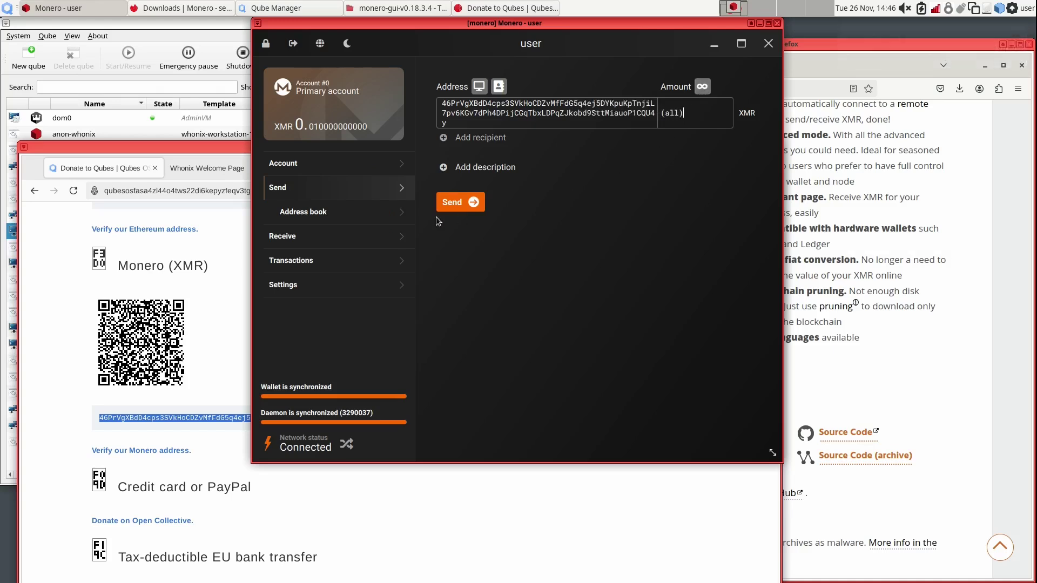
Confirm the 0.00996932 XMR transaction with the wallet password and check it in the transaction history.
click(457, 206)
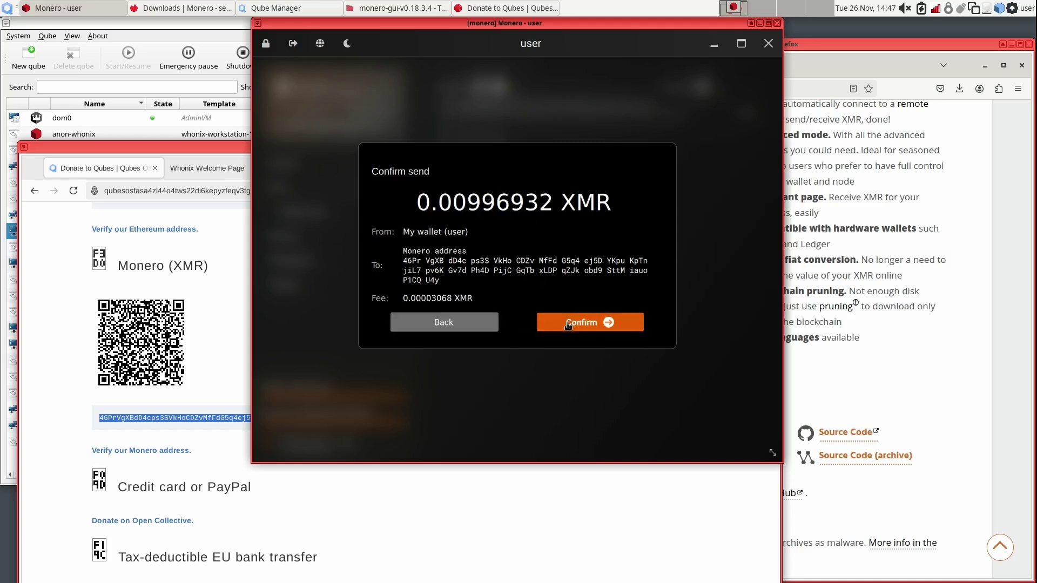
click(568, 322)
text(**********)
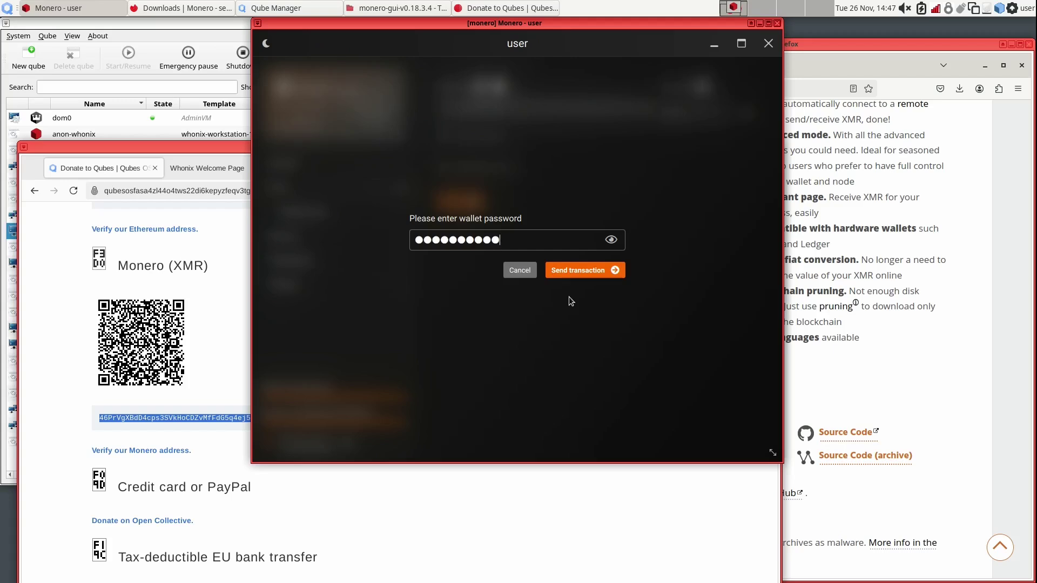
key(Return)
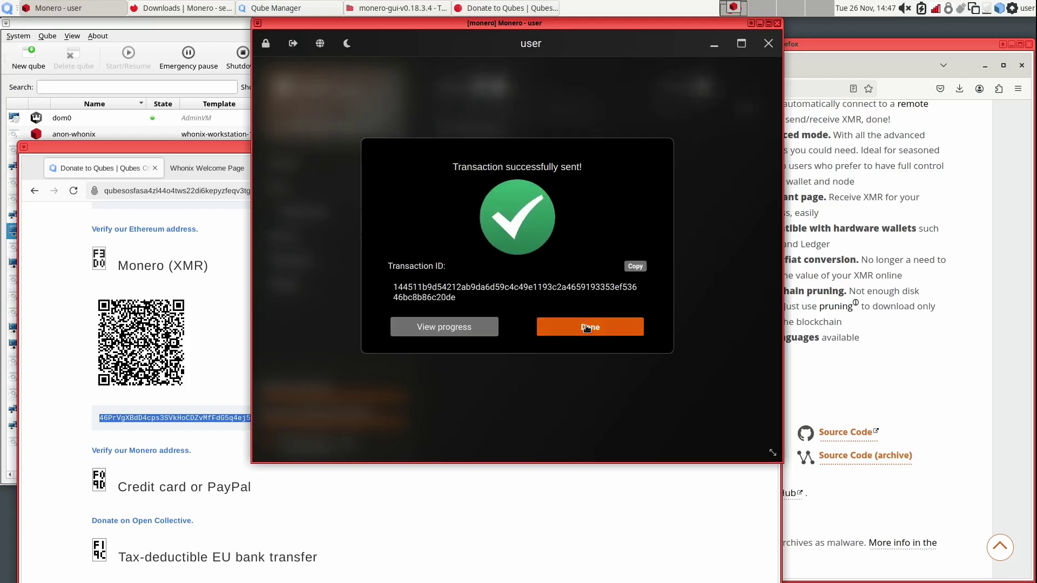
click(588, 324)
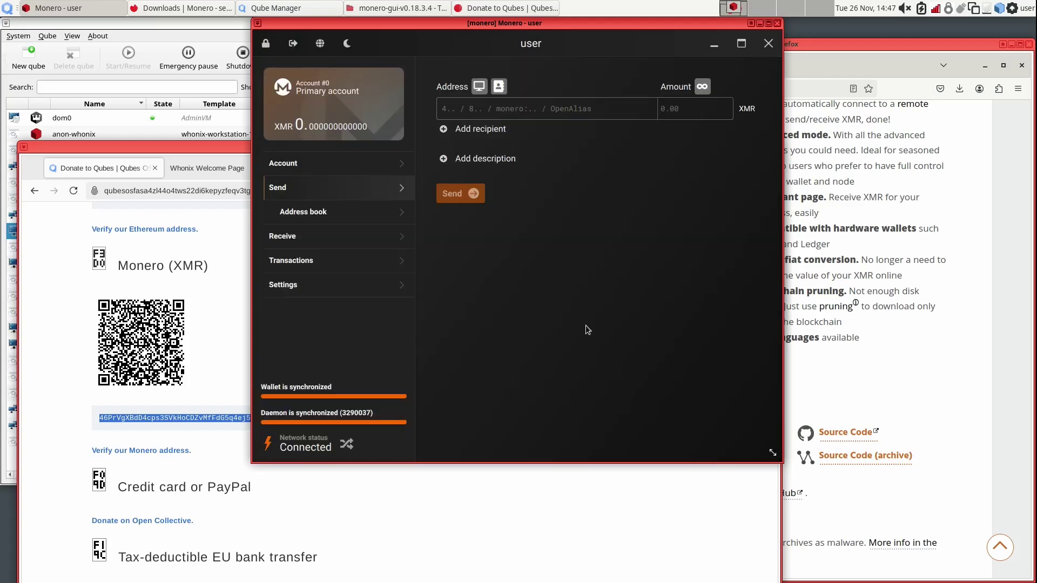
click(372, 264)
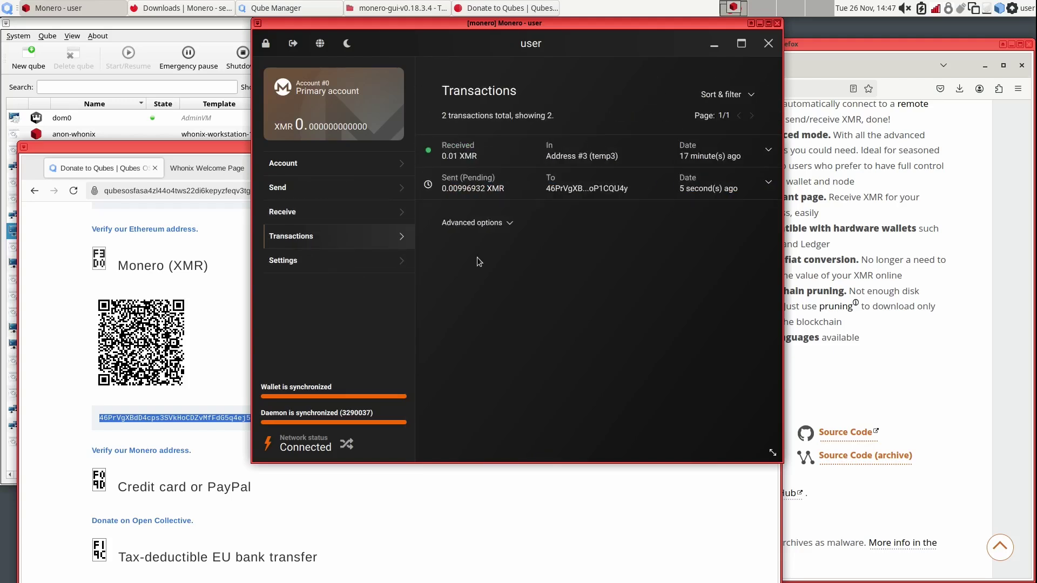